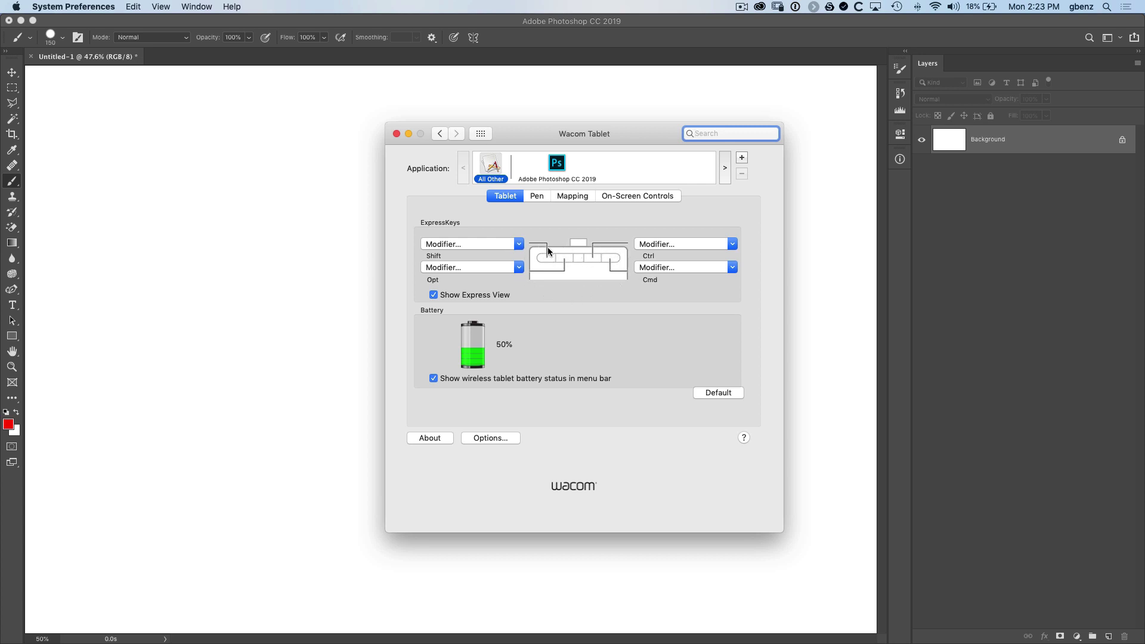
click(538, 198)
click(507, 198)
key(shift)
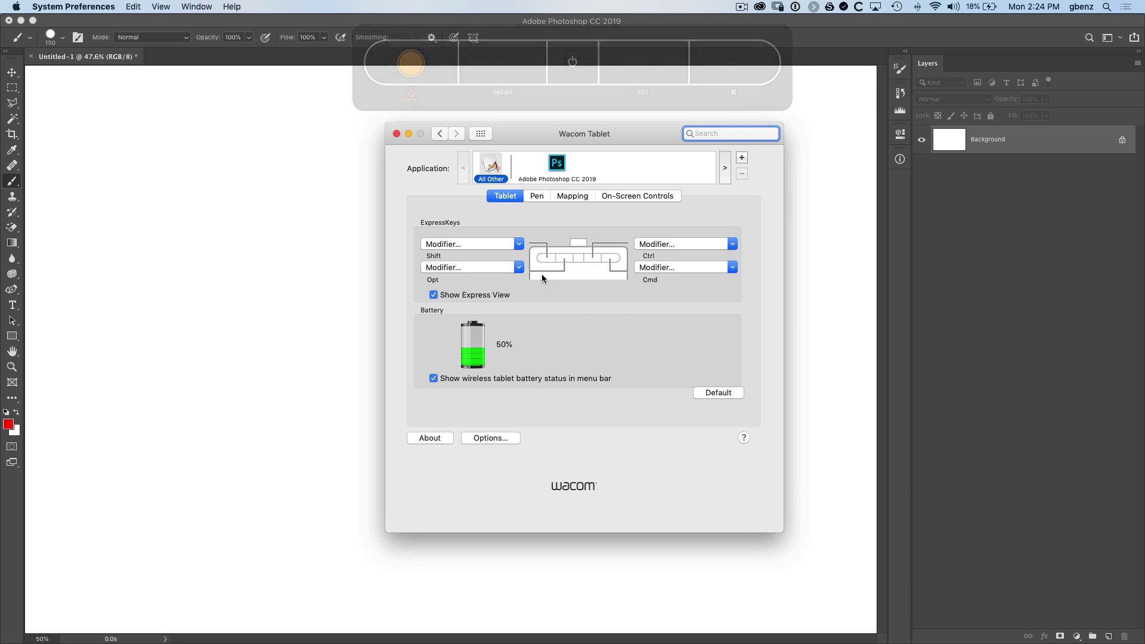
- Assign the Shift ExpressKey to Navigation > Show Desktop
click(517, 243)
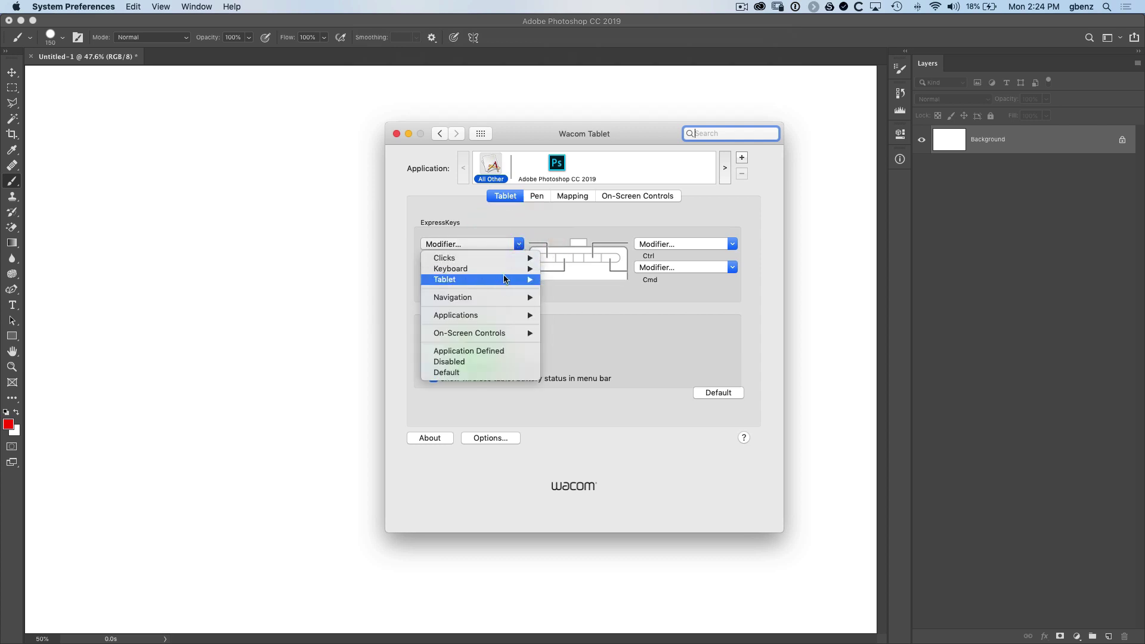
mouse_move(507, 298)
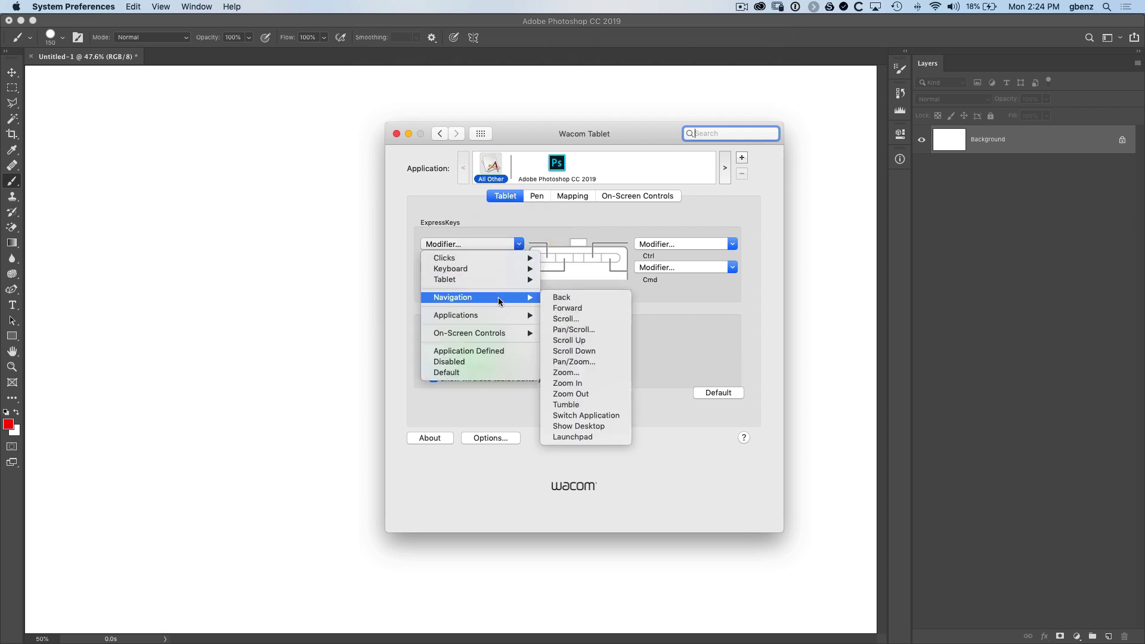
click(581, 425)
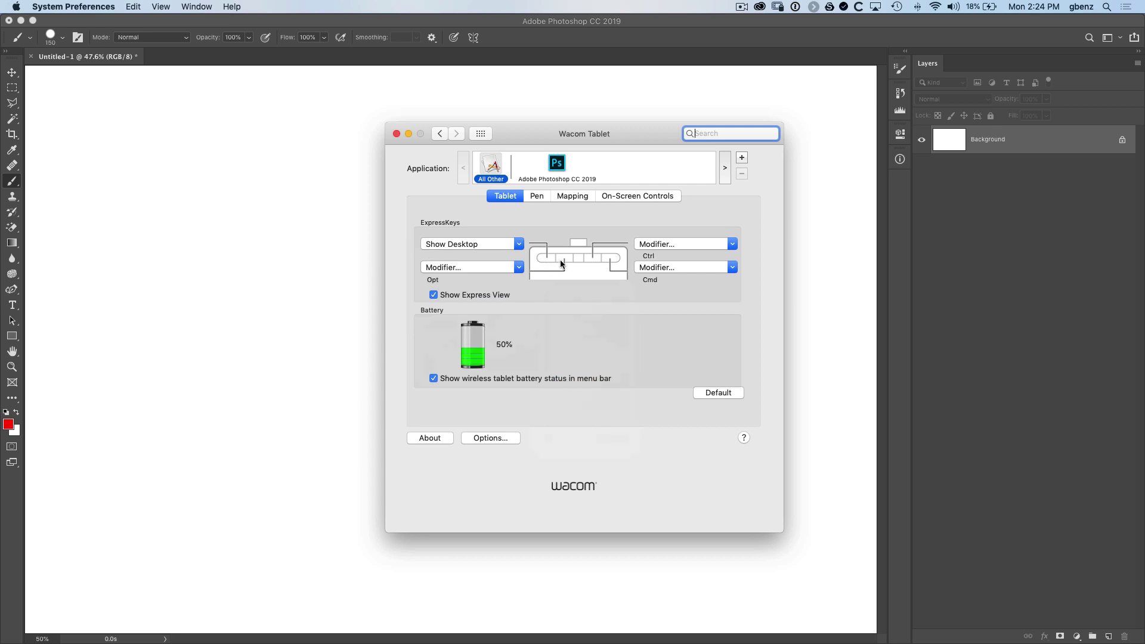
- Try Keystroke and Open/Run assignments for the Opt ExpressKey, cancelling both so it stays a modifier
click(517, 267)
mouse_move(528, 300)
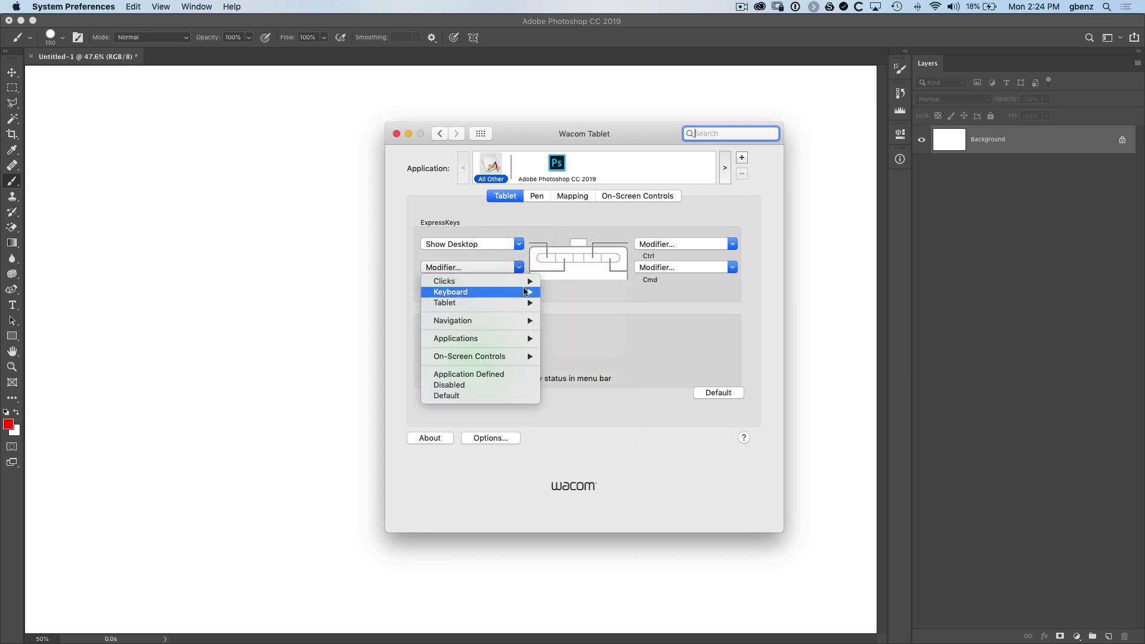
click(555, 294)
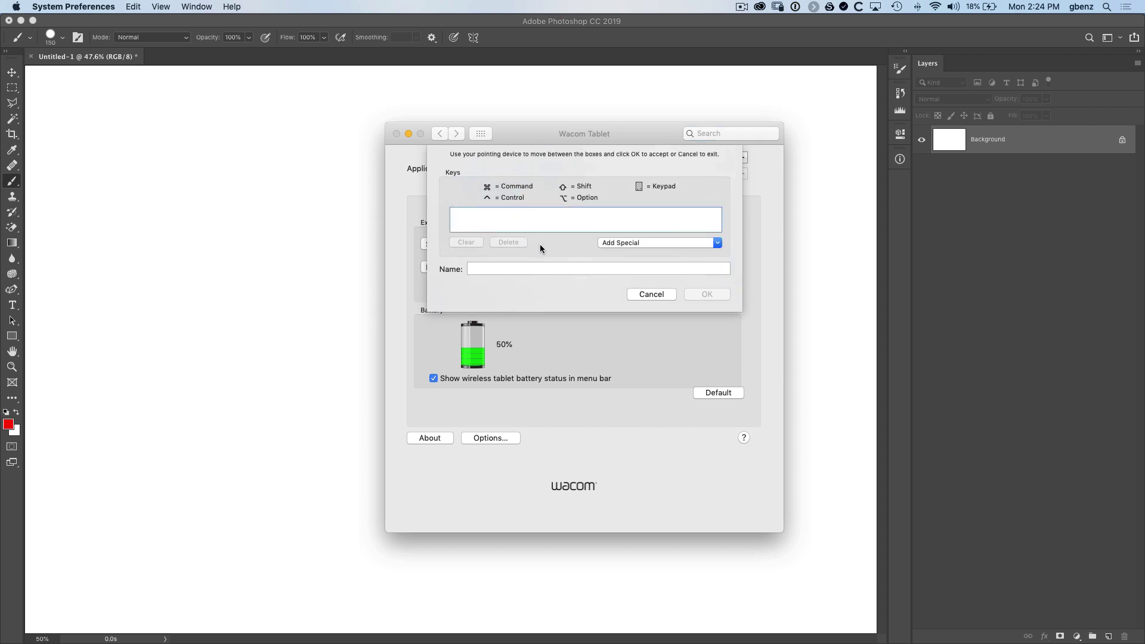
click(650, 292)
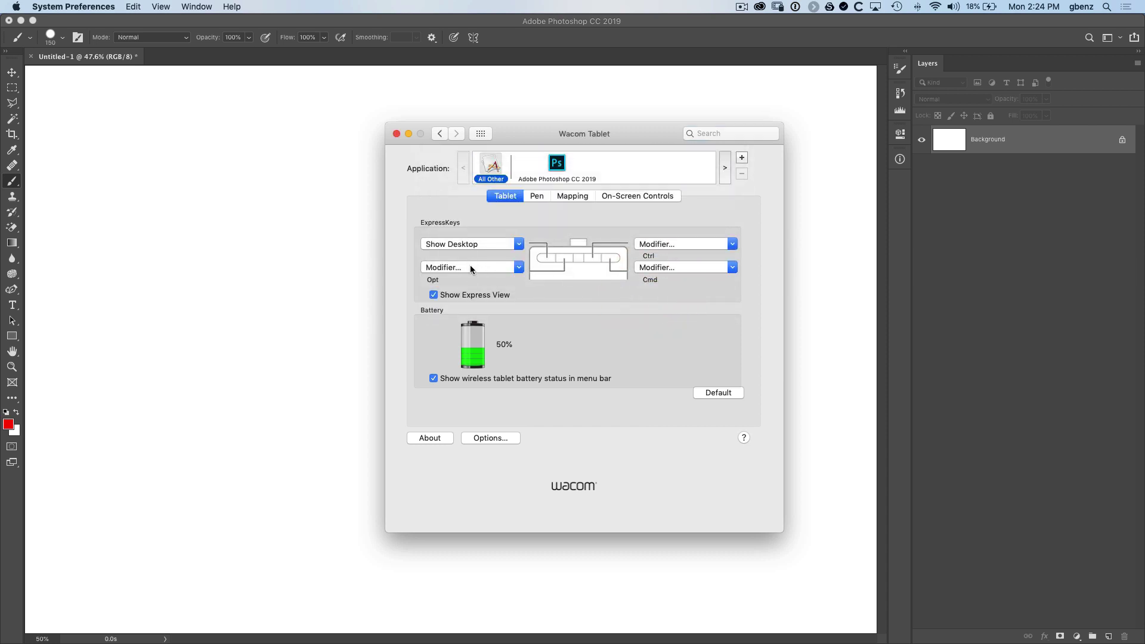
click(471, 266)
mouse_move(491, 338)
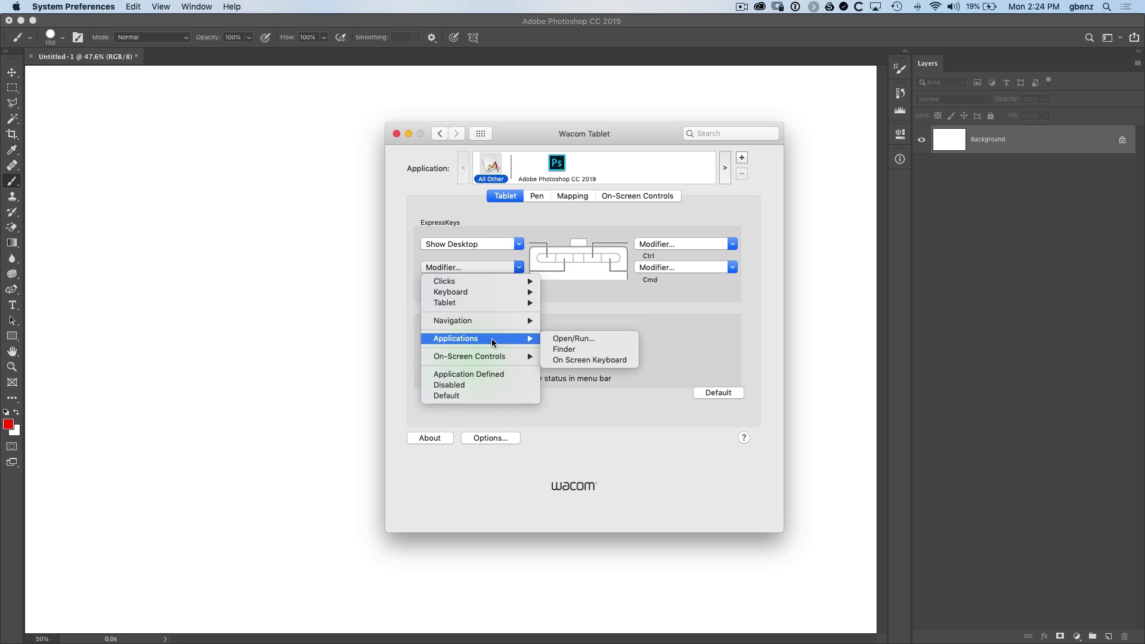
click(572, 340)
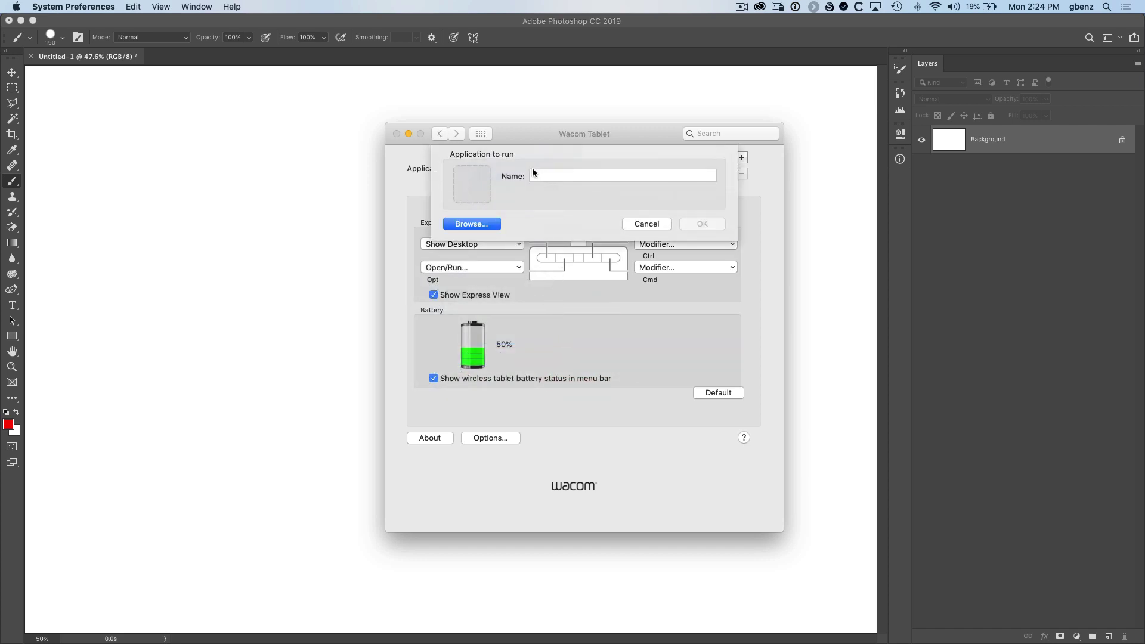
click(640, 224)
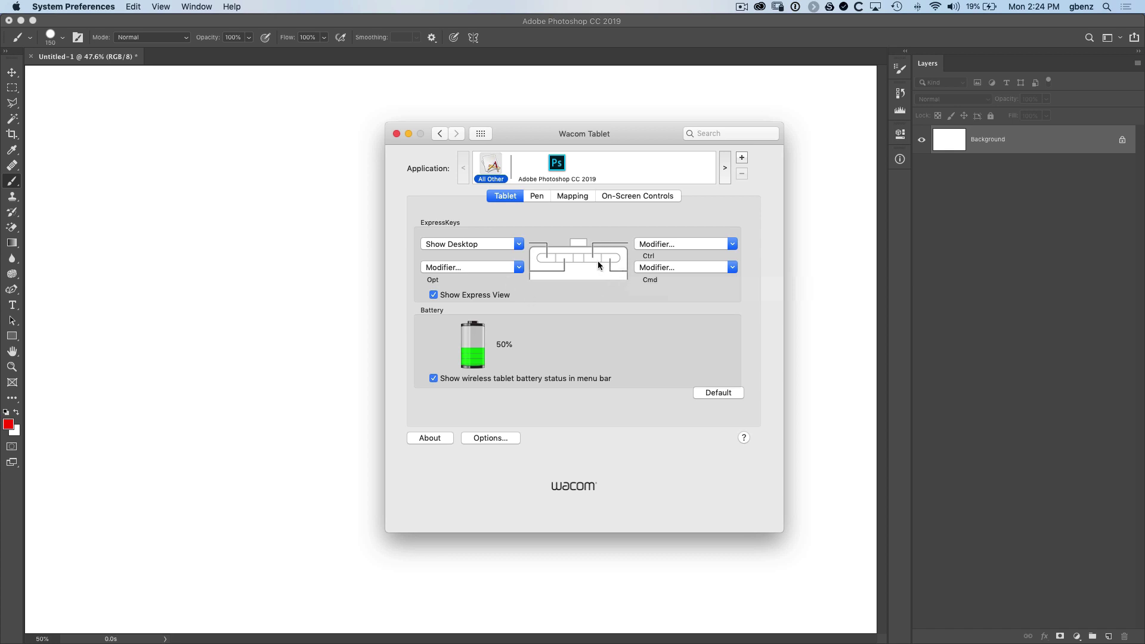
- On the Pen tab, set the lower pen button to Tablet > Precision Mode and accept it
click(541, 199)
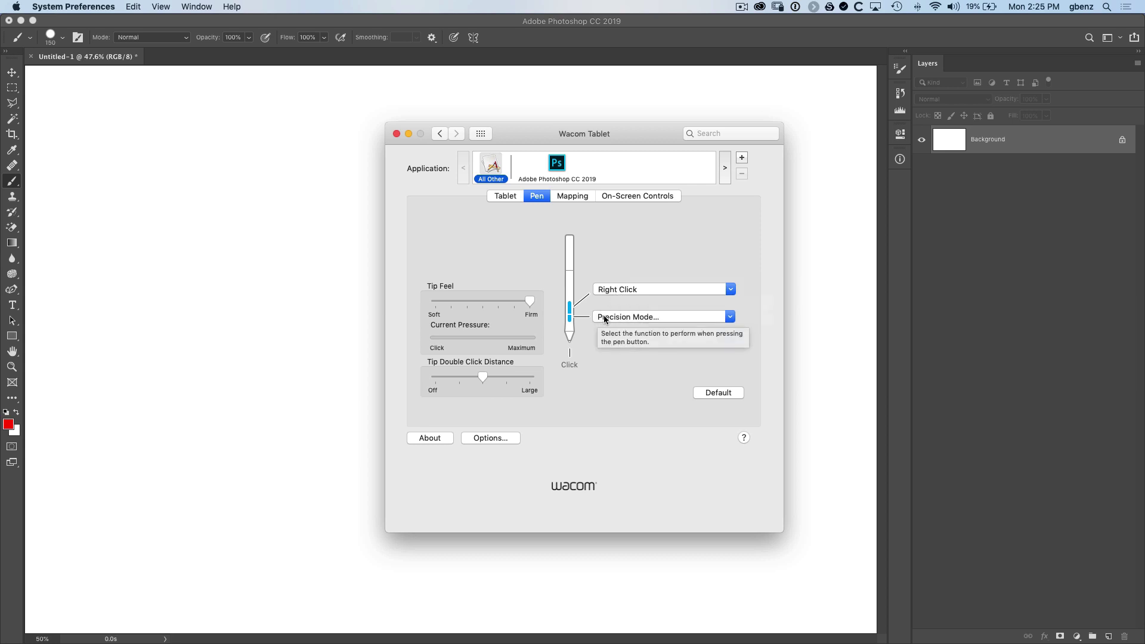
click(615, 319)
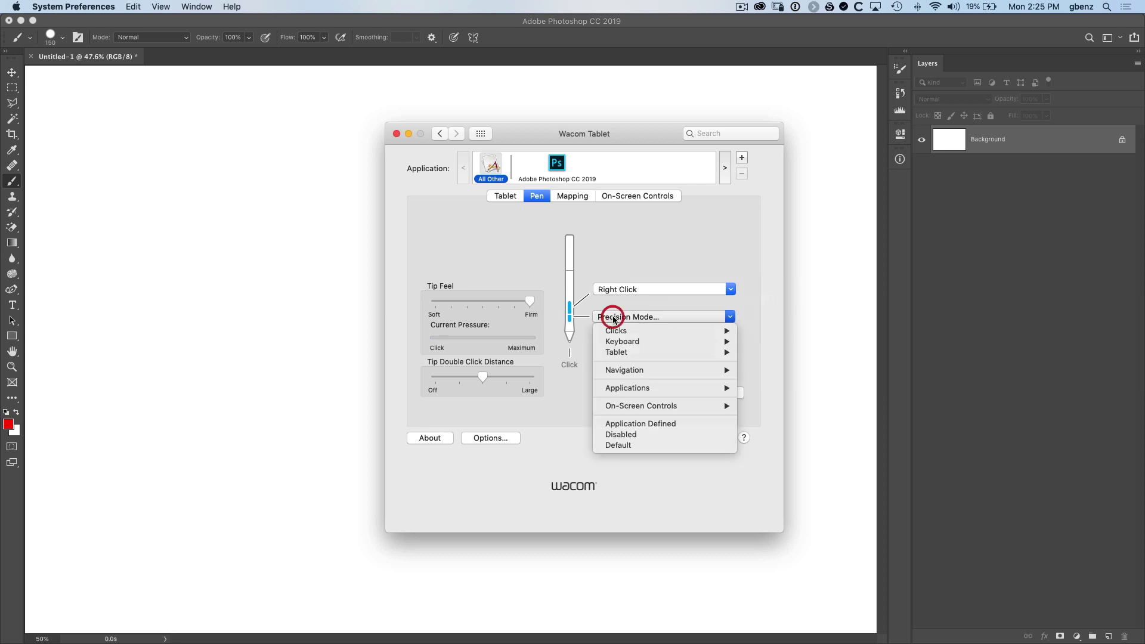
mouse_move(618, 352)
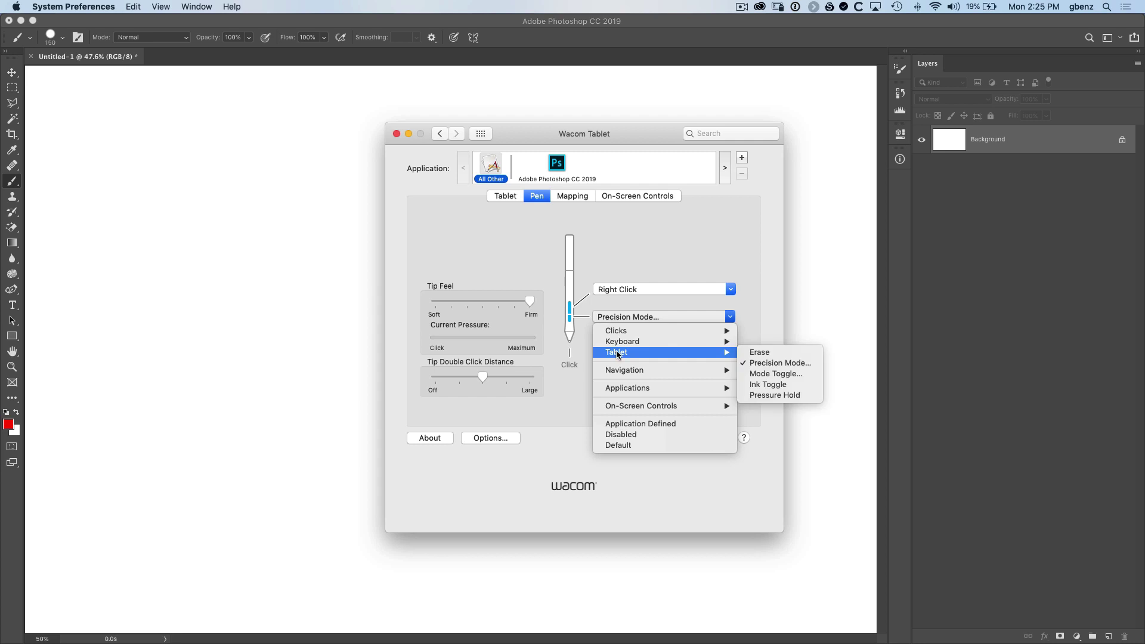
click(762, 365)
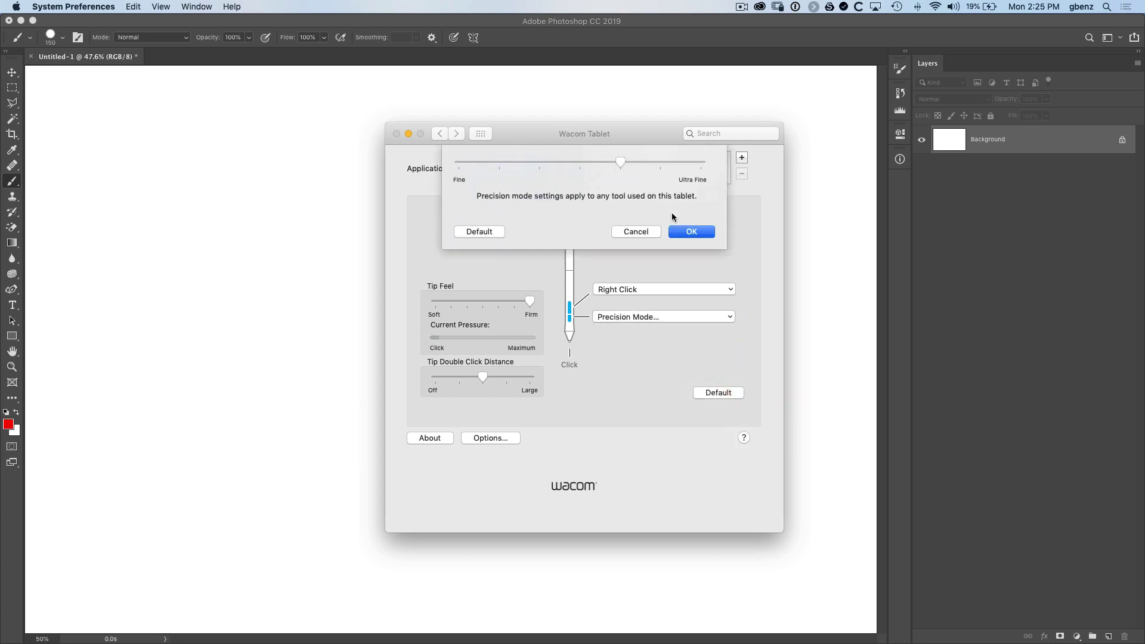
click(691, 232)
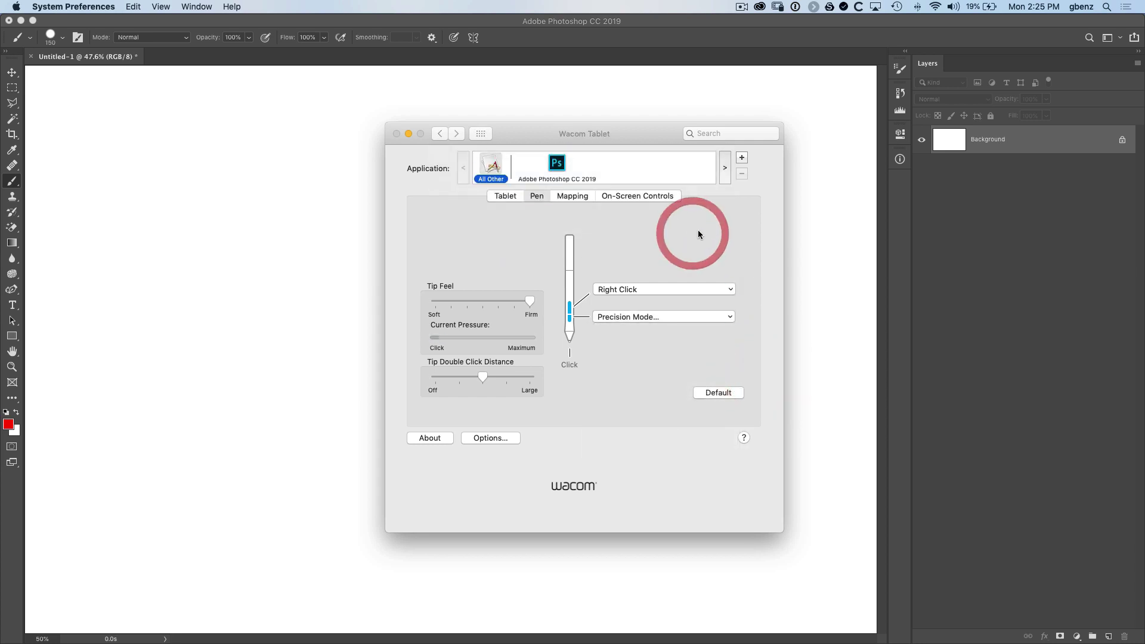
- In Photoshop, paint a red band across the canvas top, then a short red stroke in Precision Mode
click(905, 255)
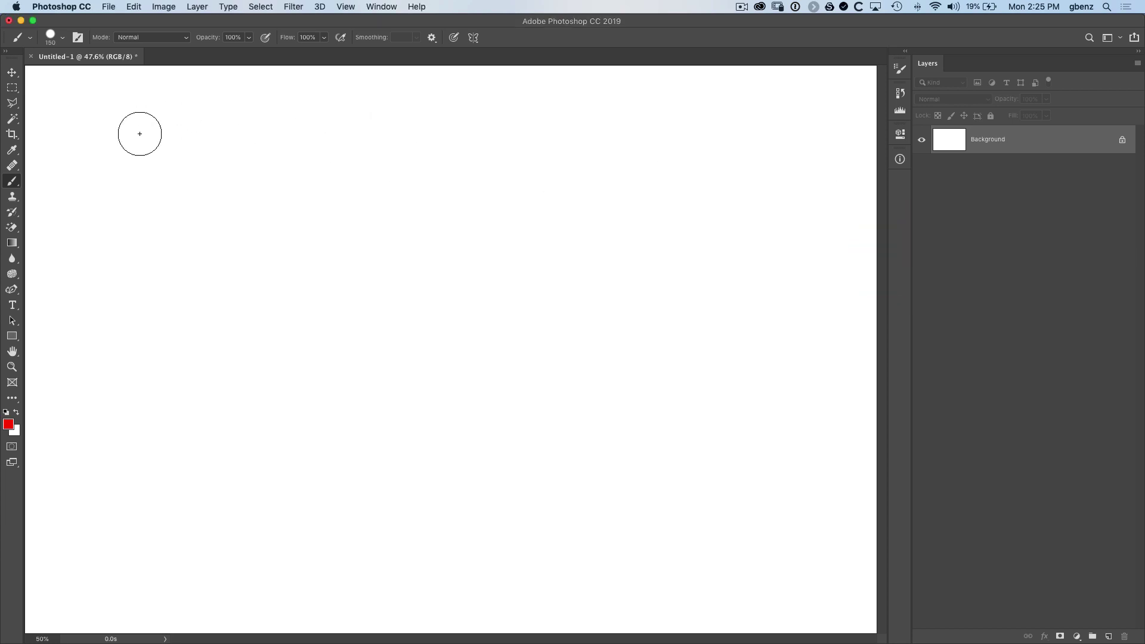
mouse_move(137, 136)
mouse_down()
mouse_move(276, 126)
mouse_move(769, 161)
mouse_up()
mouse_move(259, 124)
mouse_down()
mouse_move(721, 128)
mouse_move(529, 102)
mouse_move(708, 127)
mouse_up()
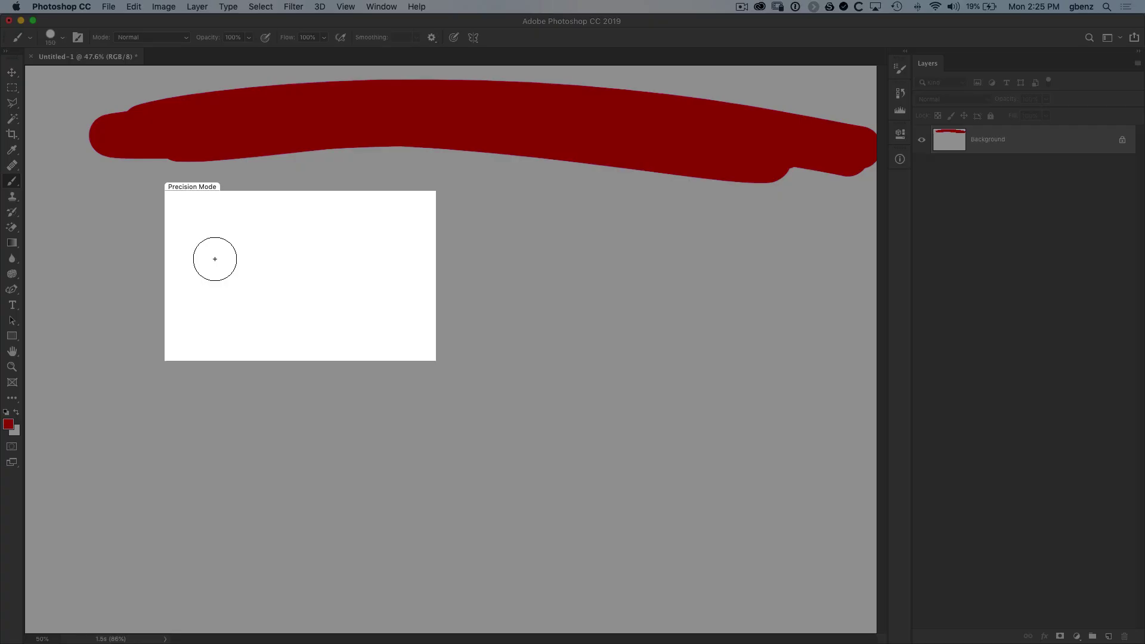
click(212, 256)
mouse_move(212, 257)
mouse_down()
mouse_move(258, 256)
mouse_move(228, 263)
mouse_move(249, 265)
mouse_move(238, 270)
mouse_move(295, 253)
mouse_up()
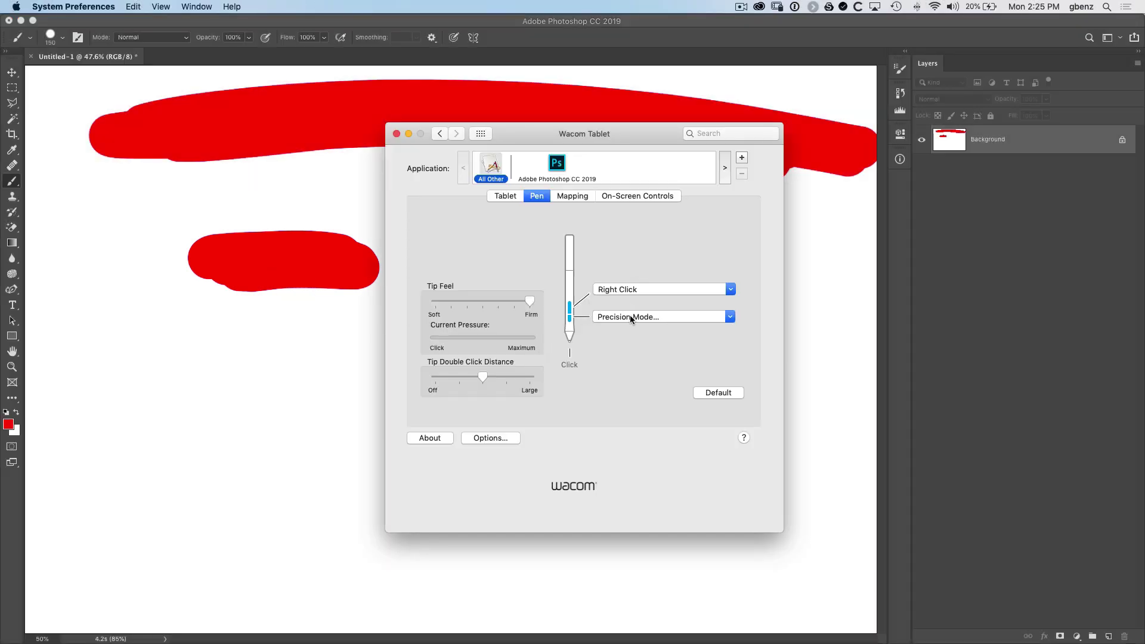
click(629, 316)
mouse_move(704, 354)
click(785, 363)
drag(675, 163, 703, 169)
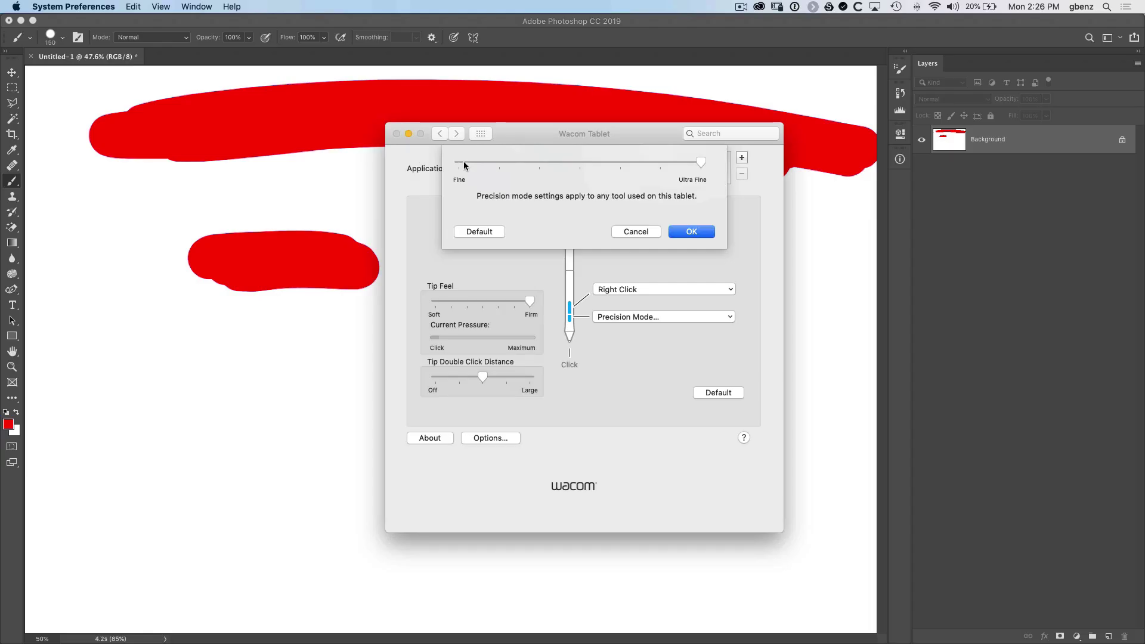
click(459, 164)
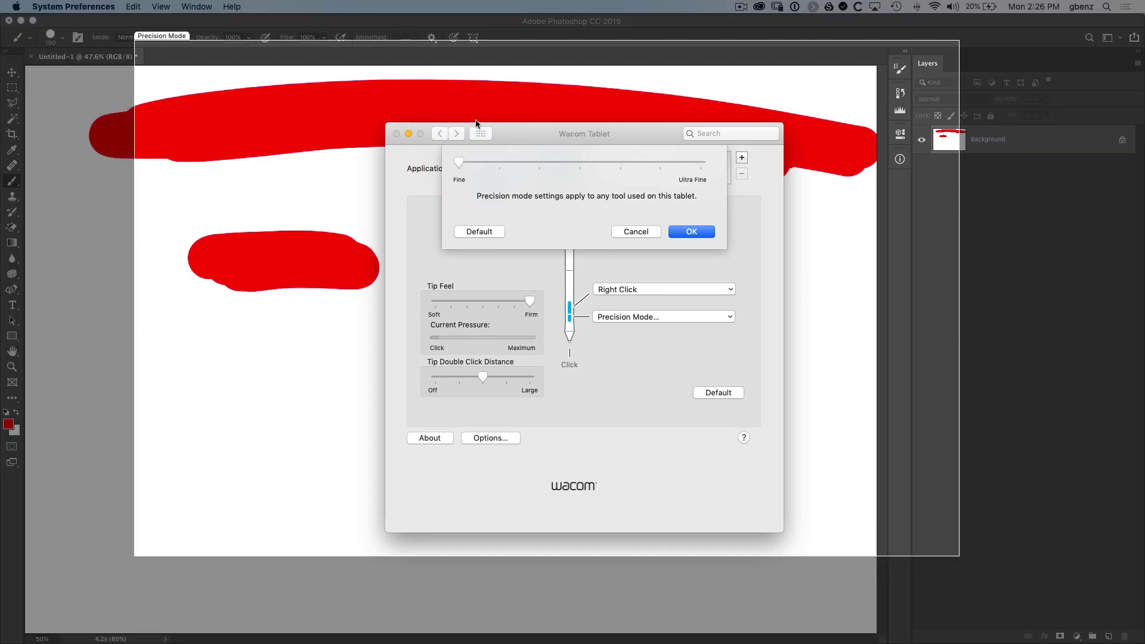
click(620, 162)
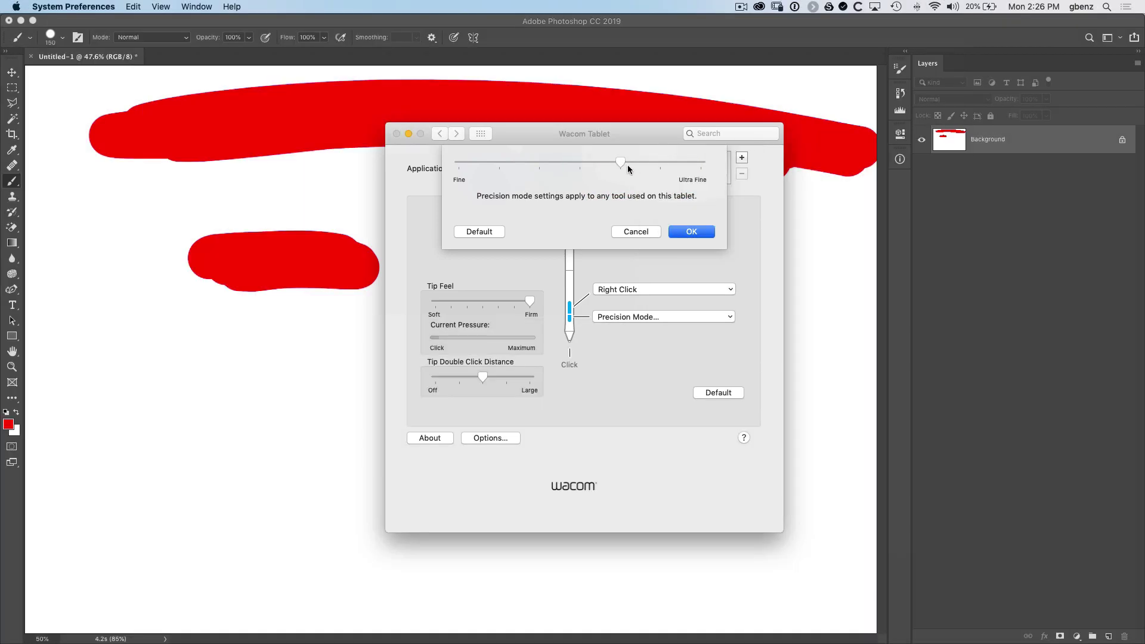
click(693, 231)
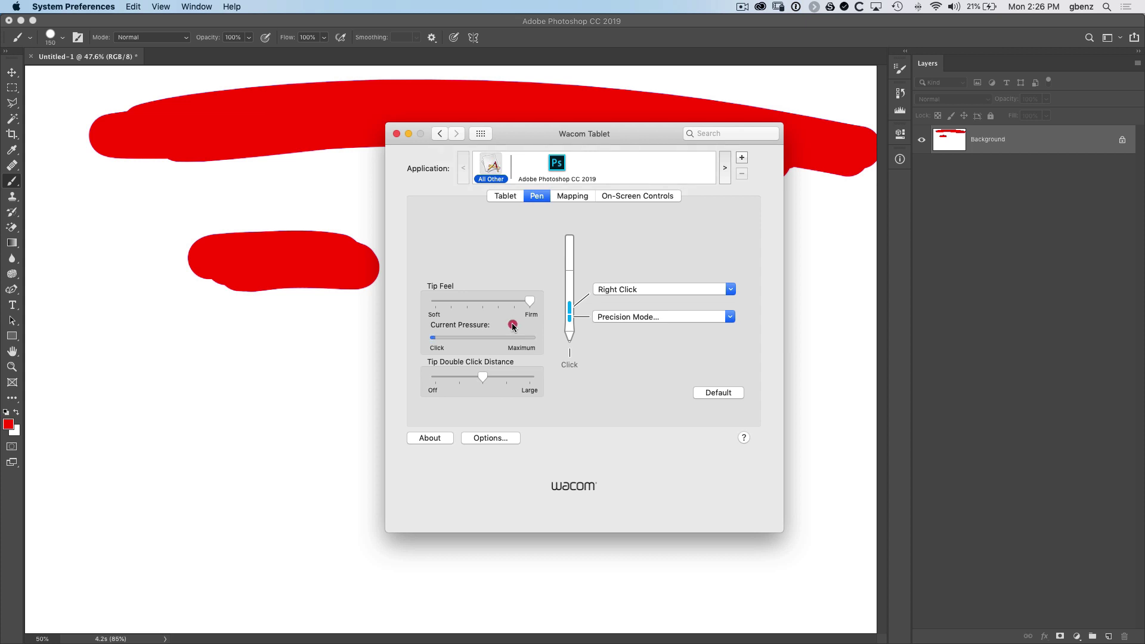
- Check the Current Pressure reading, set Tip Feel to Firm, and tap the pen to retest
mouse_move(516, 324)
mouse_down()
mouse_move(495, 300)
mouse_move(435, 301)
mouse_move(522, 322)
mouse_up()
drag(439, 301, 520, 316)
click(518, 322)
- Undo the old strokes, paint an even red stroke, then enable pressure-for-size and paint a tapered one
click(904, 221)
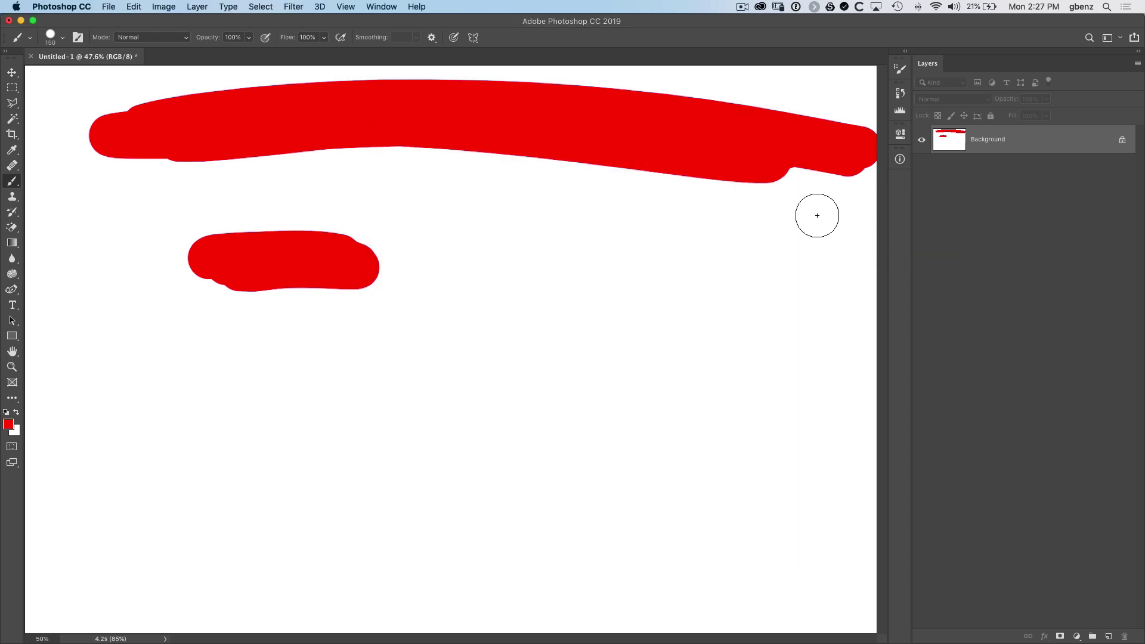
key(super+z)
key(super+z)
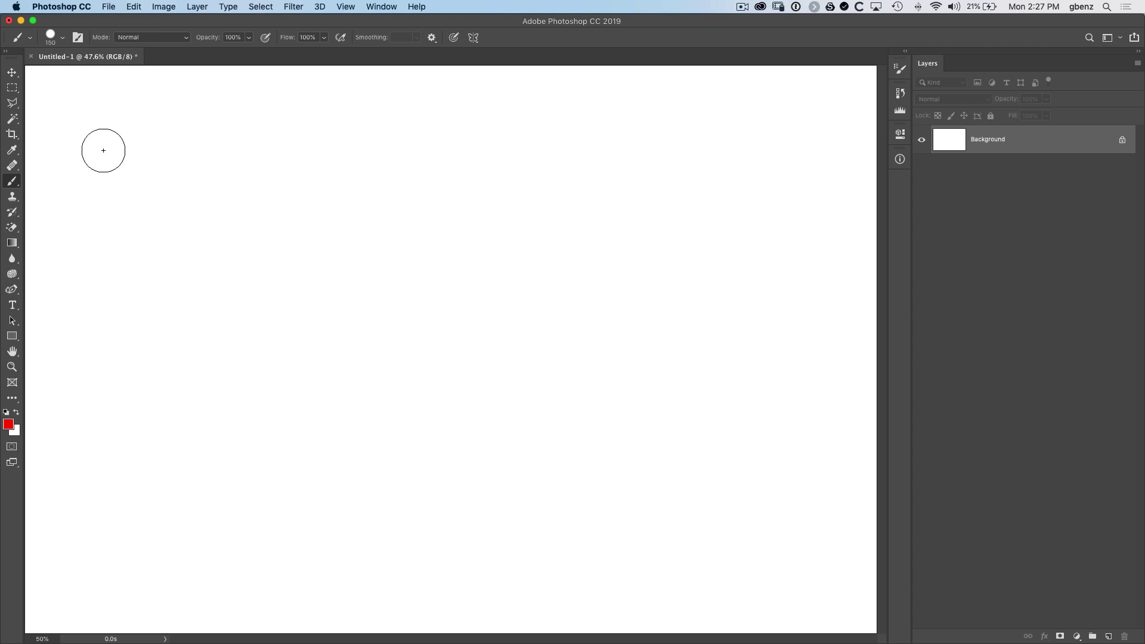
mouse_move(98, 152)
mouse_down()
mouse_move(449, 137)
mouse_move(744, 143)
mouse_up()
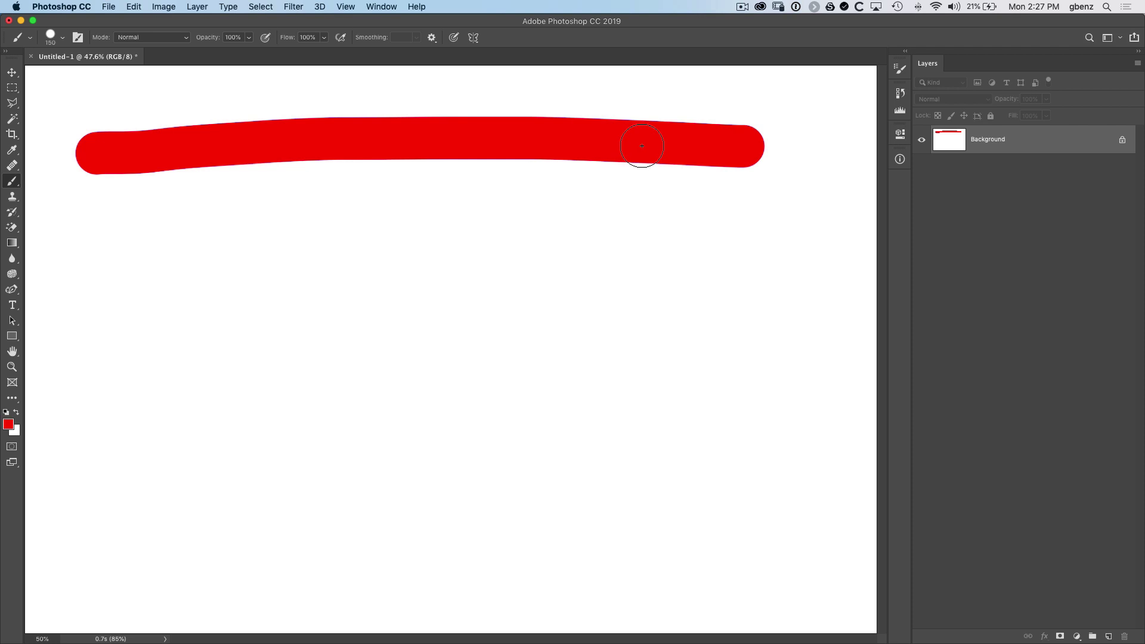
click(455, 41)
mouse_move(95, 240)
mouse_down()
mouse_move(262, 258)
mouse_move(507, 246)
mouse_move(522, 258)
mouse_move(509, 280)
mouse_move(453, 292)
mouse_move(447, 311)
mouse_move(462, 324)
mouse_move(499, 325)
mouse_move(574, 282)
mouse_move(574, 237)
mouse_move(628, 258)
mouse_move(668, 257)
mouse_move(669, 297)
mouse_move(651, 315)
mouse_move(618, 319)
mouse_move(552, 235)
mouse_move(585, 212)
mouse_move(736, 252)
mouse_move(755, 277)
mouse_up()
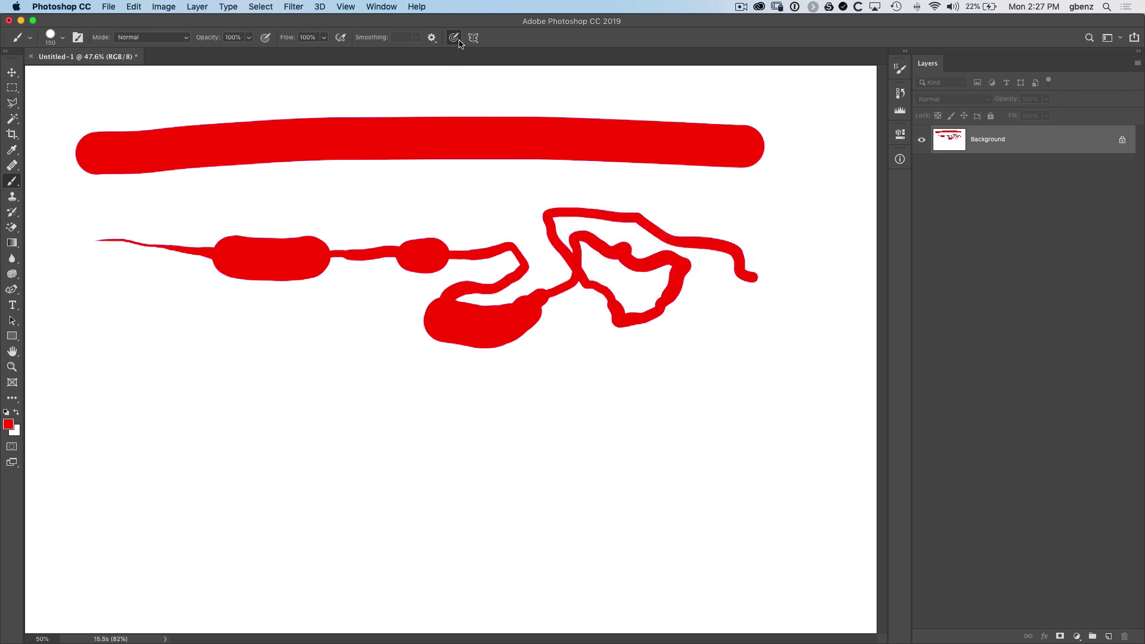
- Enable pressure-controlled opacity and paint two strokes, from faint pink to solid red
click(266, 38)
drag(83, 378, 167, 385)
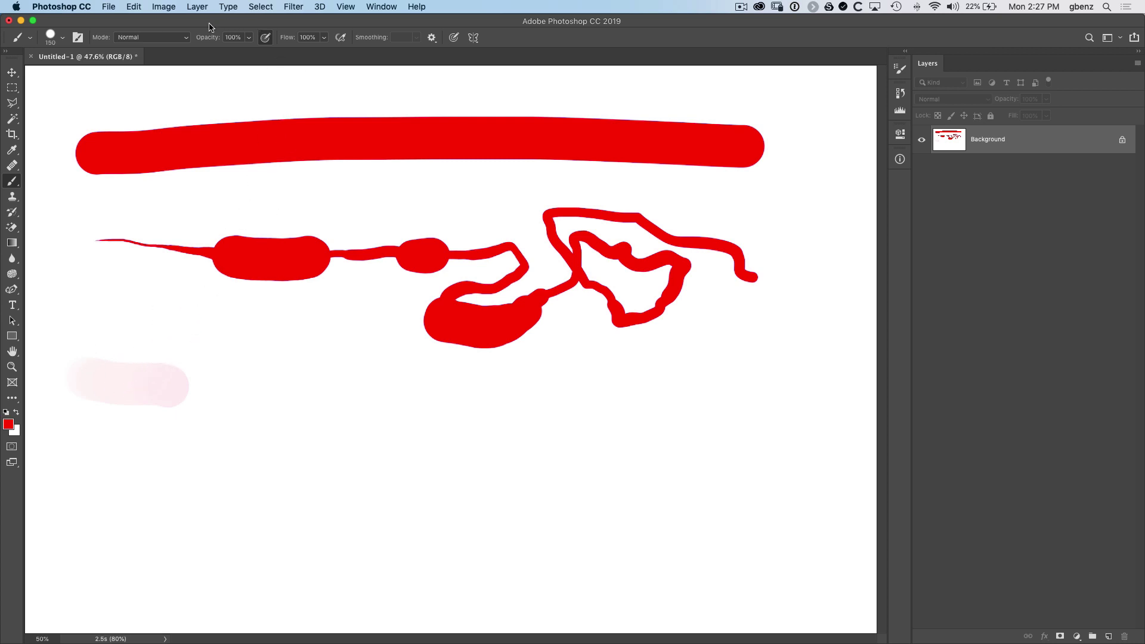
mouse_move(220, 385)
mouse_down()
mouse_move(330, 427)
mouse_move(423, 428)
mouse_up()
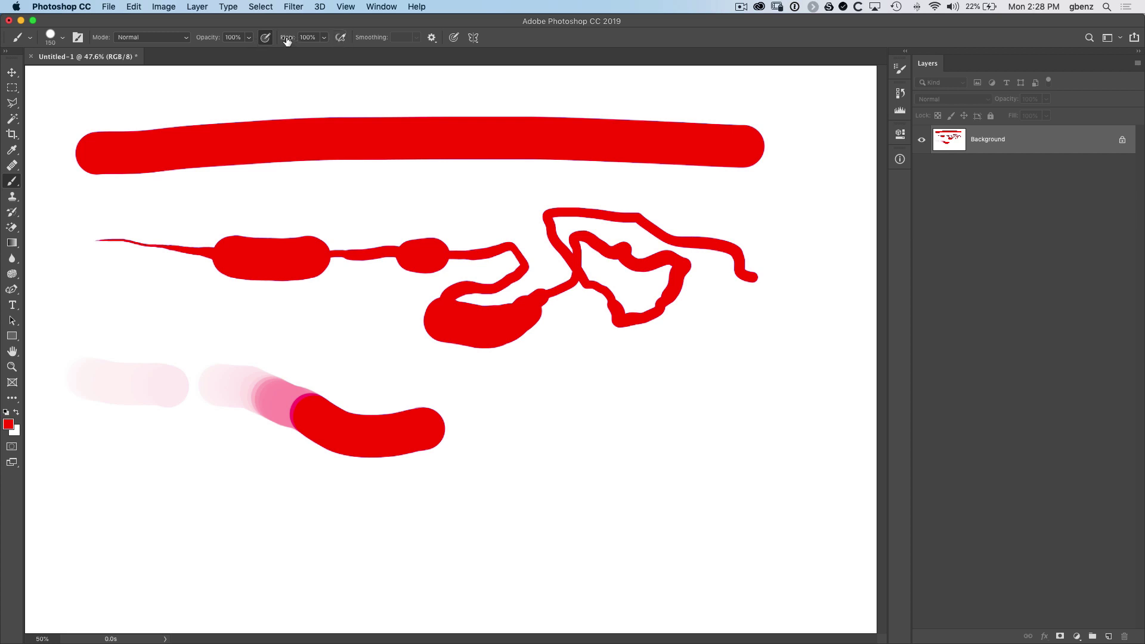
- Lower flow to 1%, enable airbrush build-up, and hold the pen to build a pink dot
drag(287, 40, 203, 39)
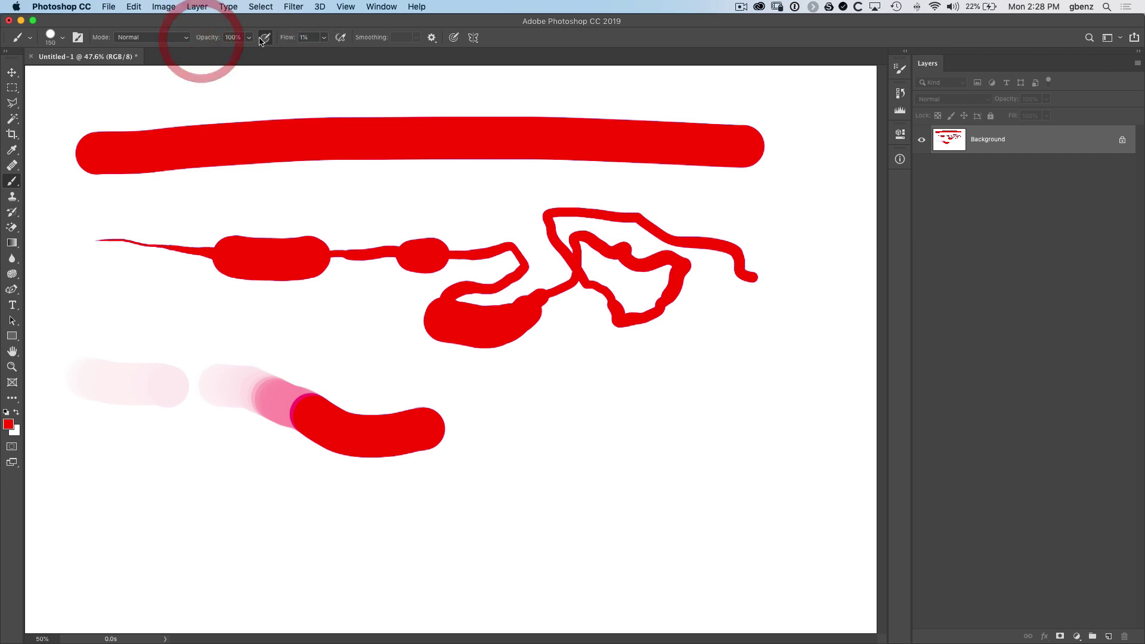
click(340, 38)
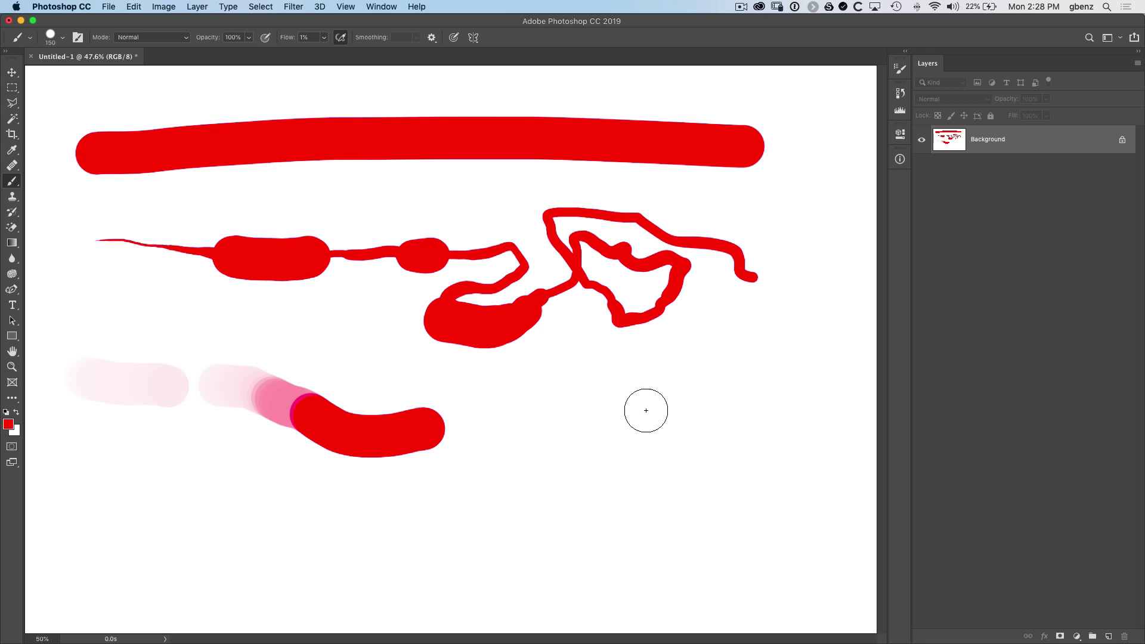
drag(631, 399, 630, 399)
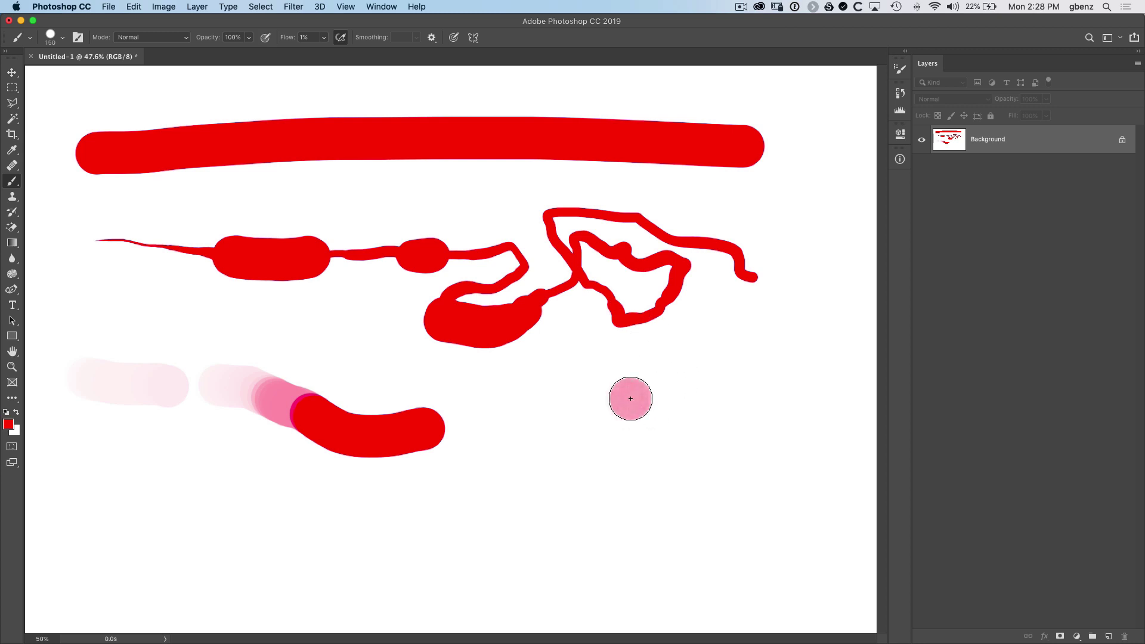
drag(631, 399, 633, 399)
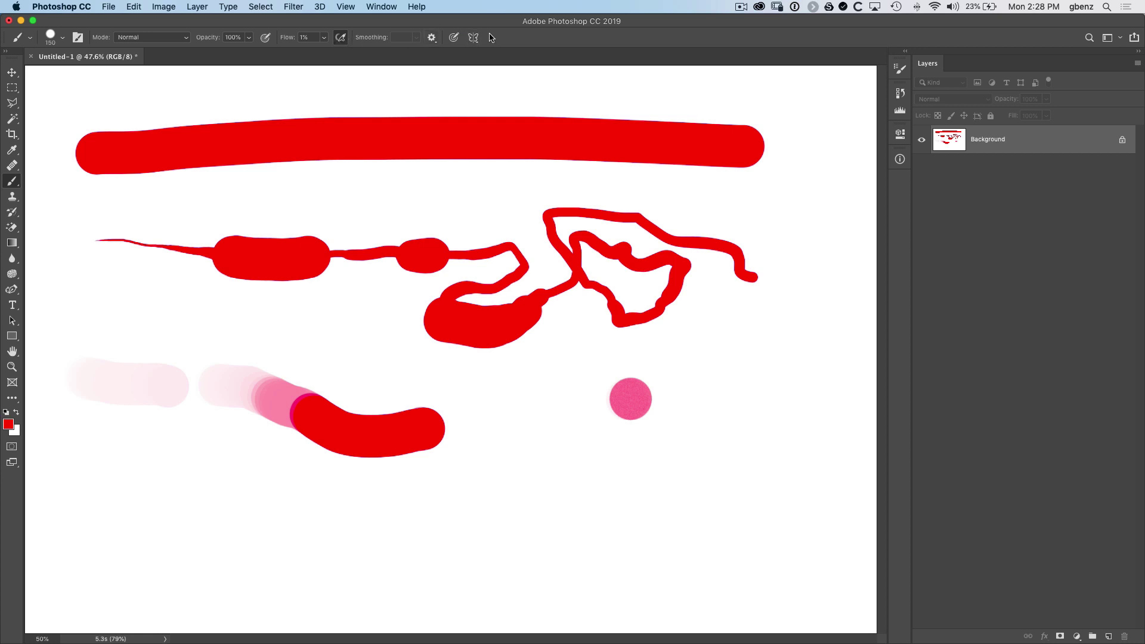
- Open Brush Settings and compare airbrush and pressure-opacity toggles, leaving pressure-controlled opacity off
click(83, 39)
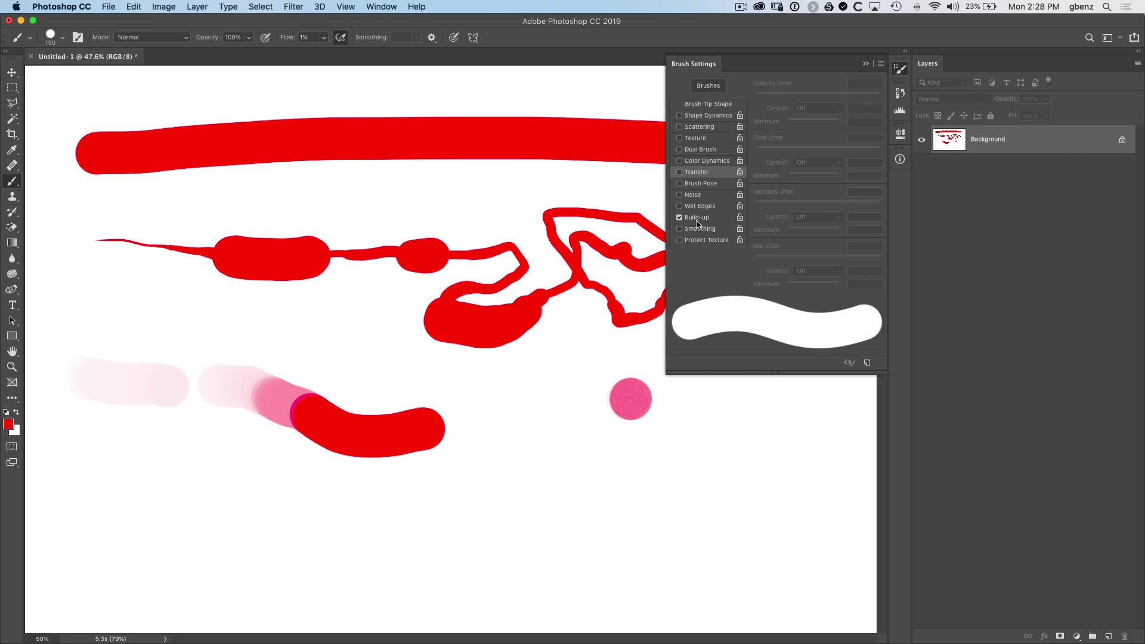
click(340, 39)
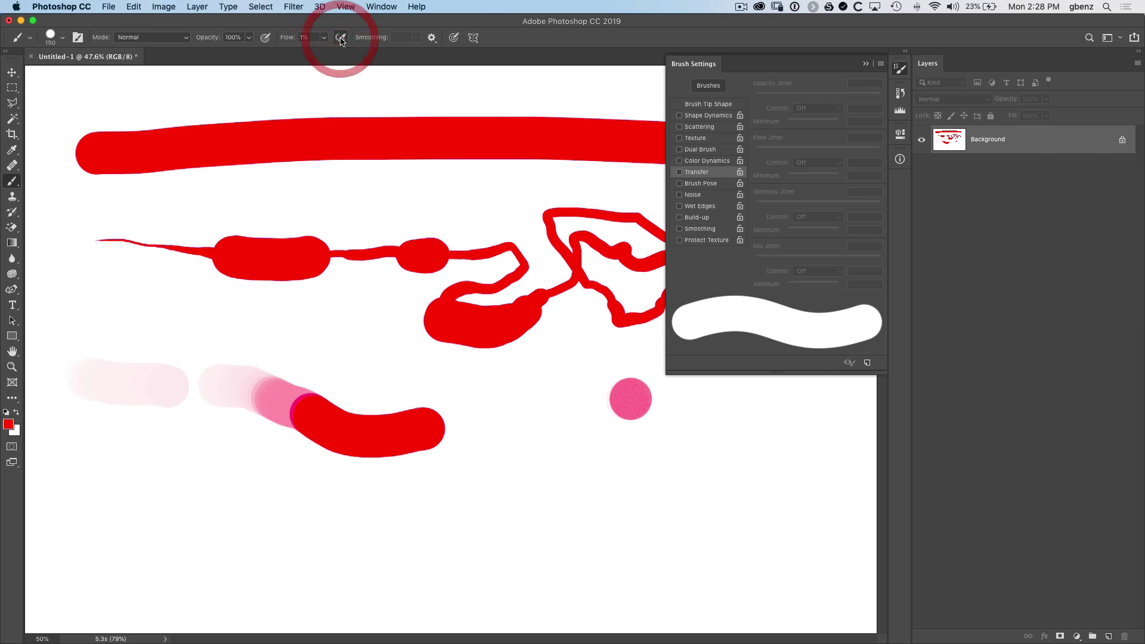
click(340, 38)
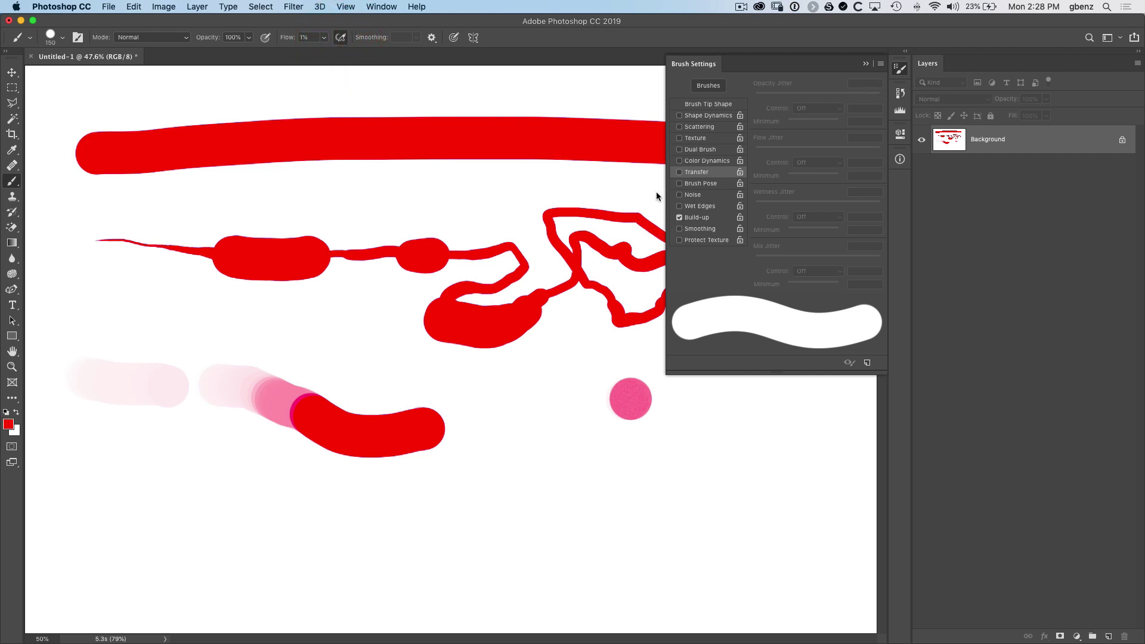
click(340, 37)
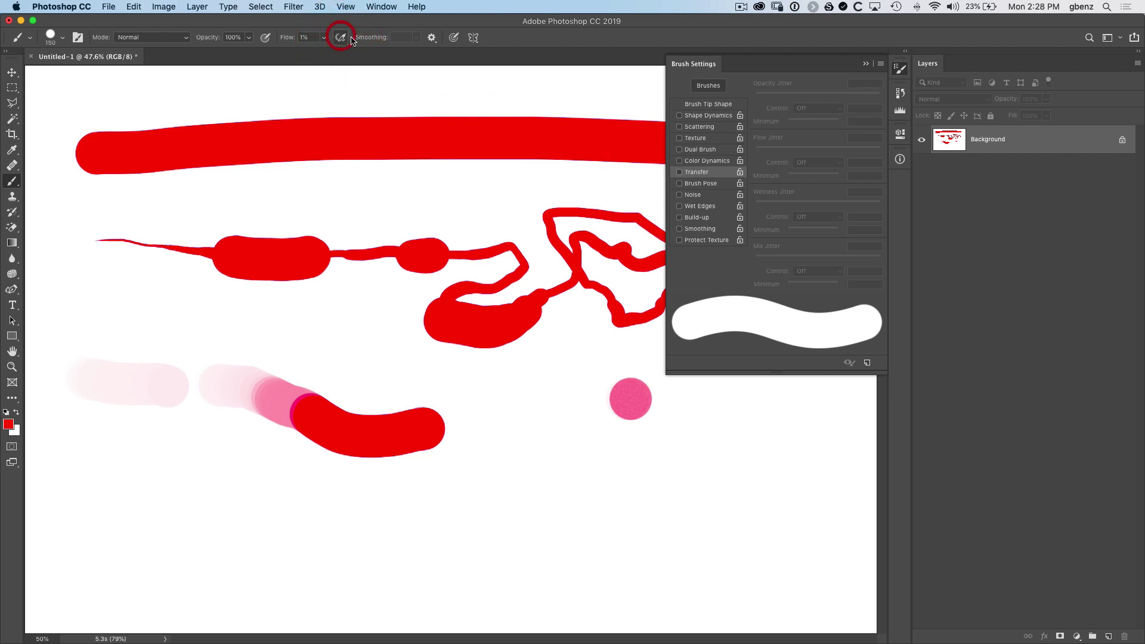
click(266, 37)
click(265, 37)
click(266, 37)
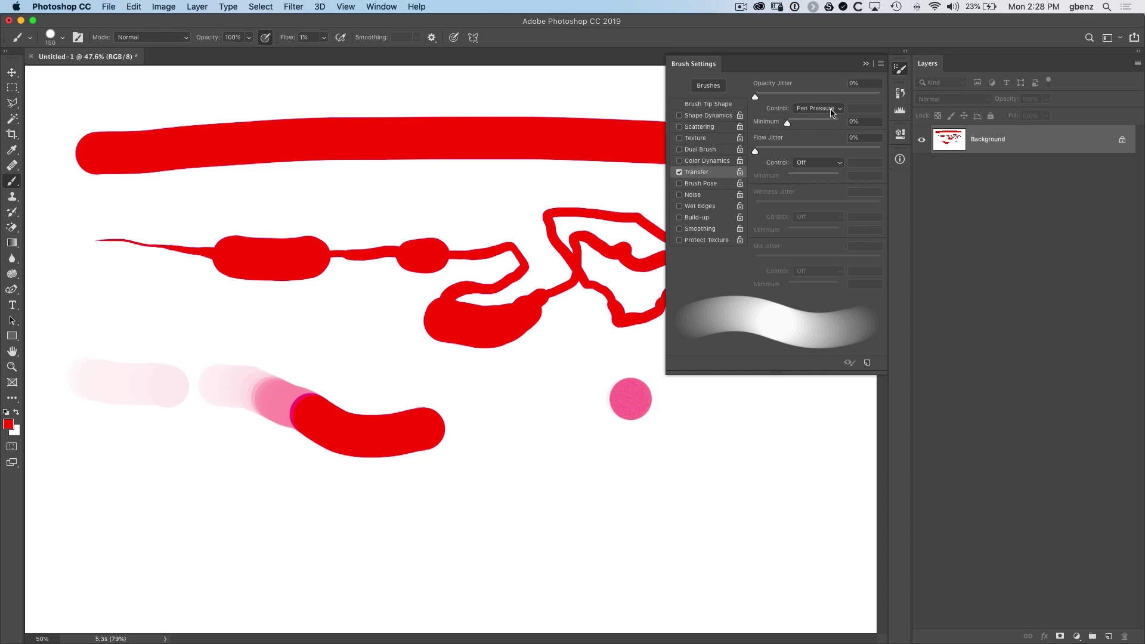
click(265, 38)
click(266, 37)
click(265, 37)
click(265, 38)
click(266, 37)
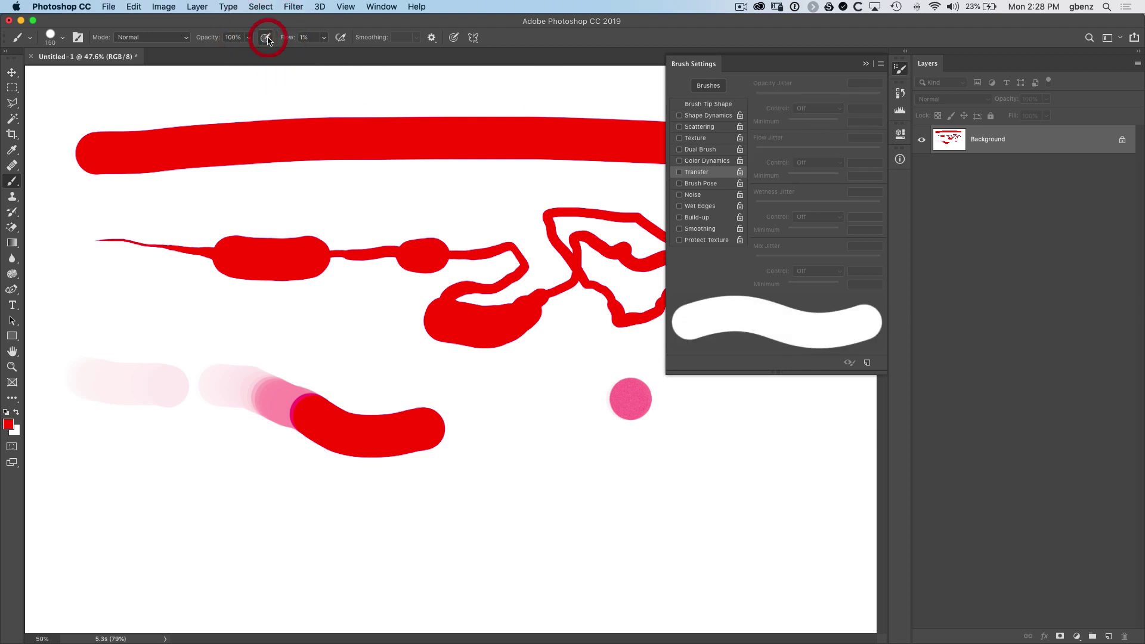
- Enable Transfer and set Flow Jitter Control to Pen Pressure
click(681, 174)
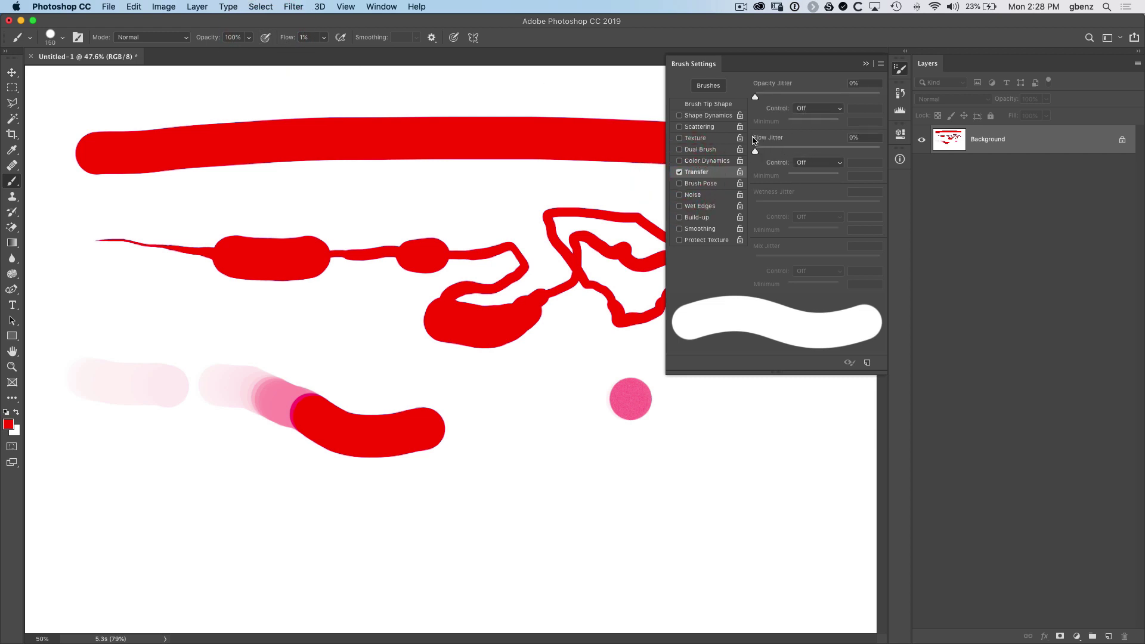
click(798, 163)
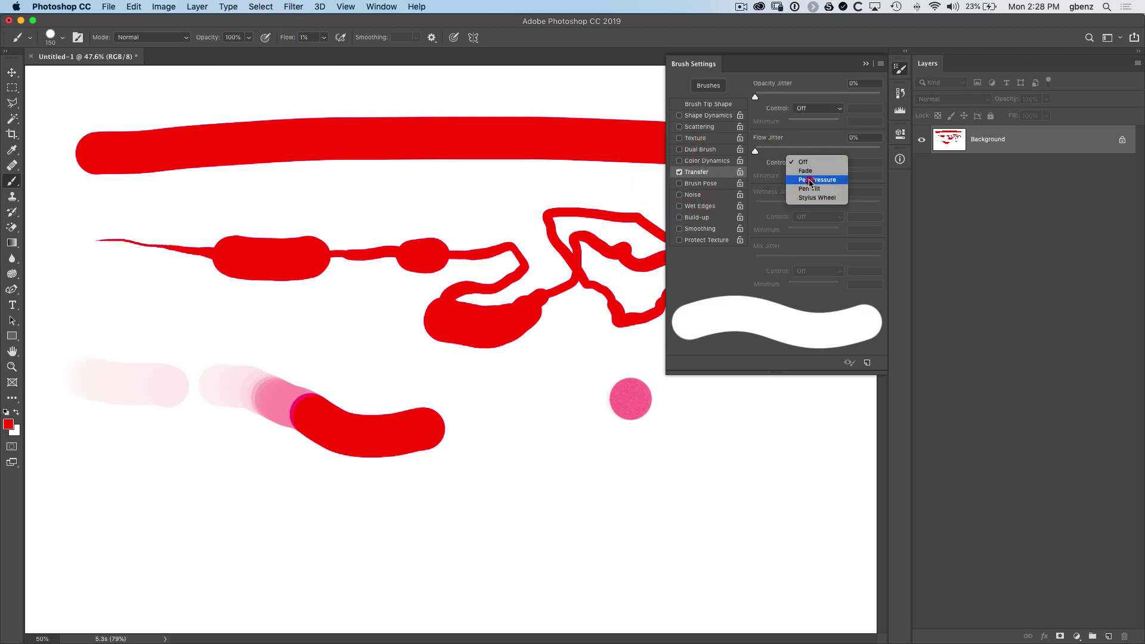
click(810, 180)
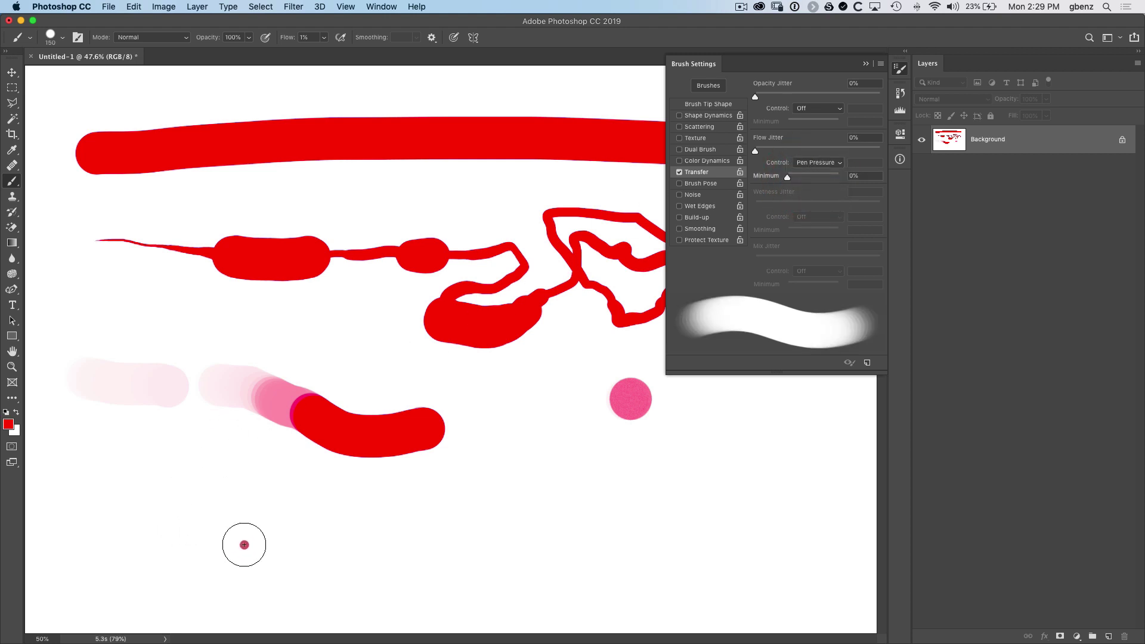
- Paint a soft pink pressure-flow stroke across the lower canvas, then set Flow Jitter Control to Off
mouse_move(250, 544)
mouse_down()
mouse_move(458, 549)
mouse_move(512, 538)
mouse_move(611, 556)
mouse_move(698, 552)
mouse_move(659, 480)
mouse_move(405, 496)
mouse_move(315, 519)
mouse_move(167, 524)
mouse_move(132, 502)
mouse_move(220, 562)
mouse_move(562, 458)
mouse_move(558, 420)
mouse_move(618, 461)
mouse_move(747, 460)
mouse_move(803, 510)
mouse_move(776, 515)
mouse_up()
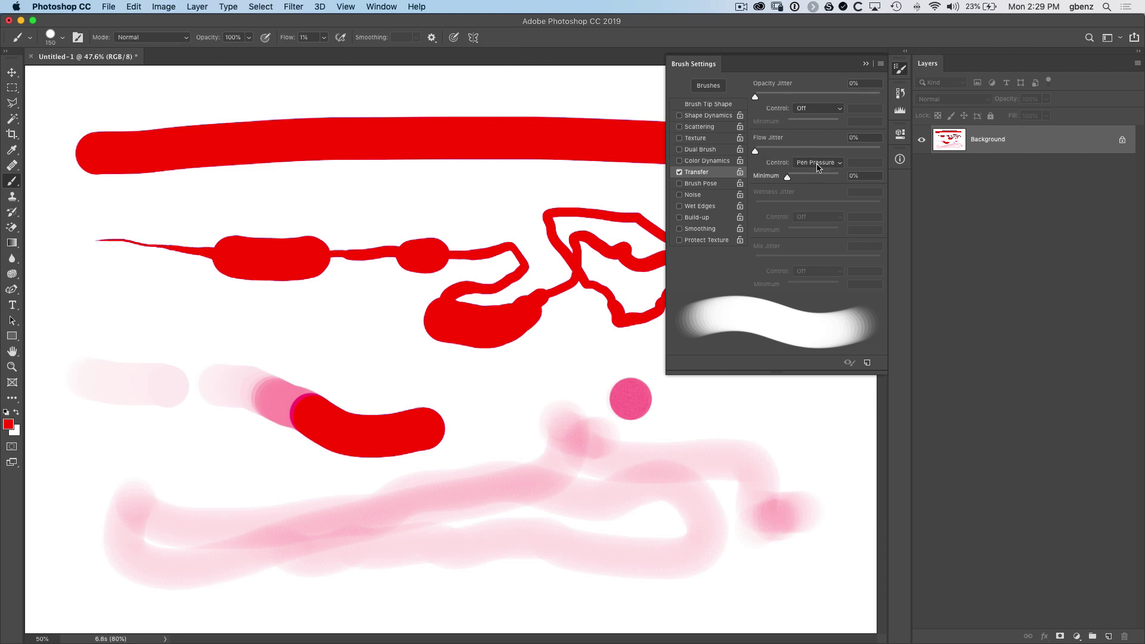
click(817, 166)
- Turn off Transfer, enable pressure-controlled size, and show the Shape Dynamics settings
click(814, 146)
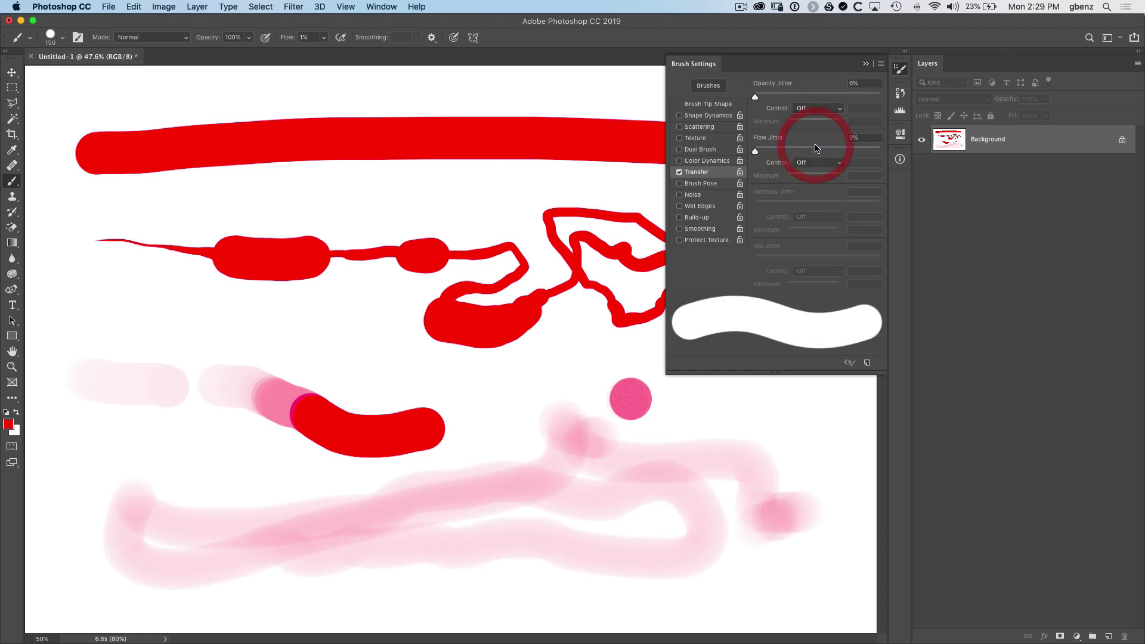
click(680, 172)
click(453, 38)
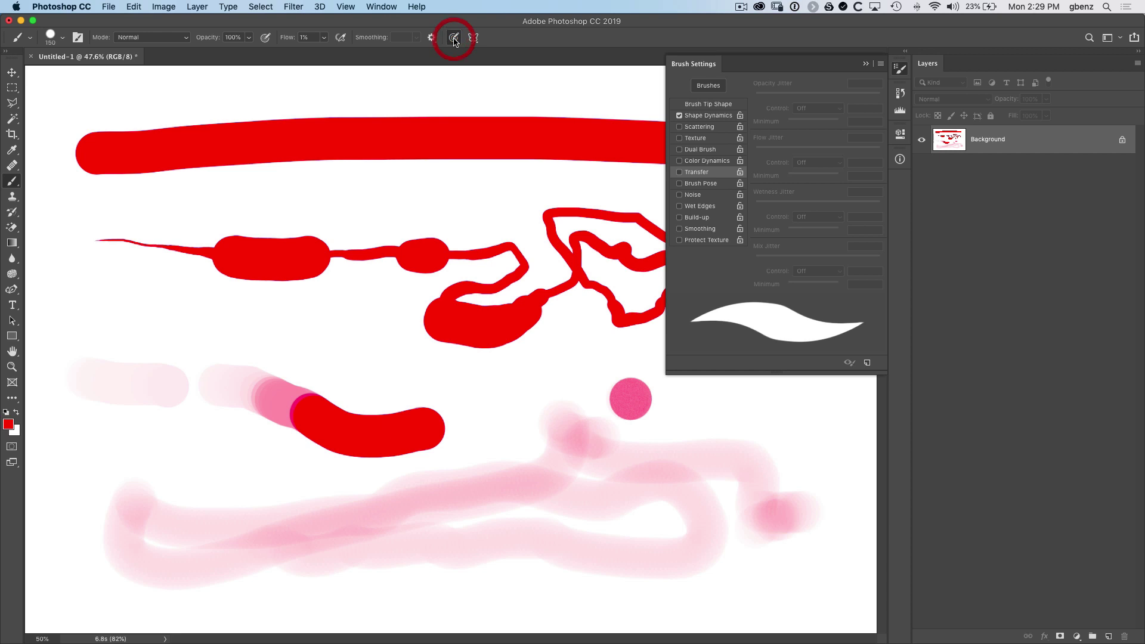
click(709, 117)
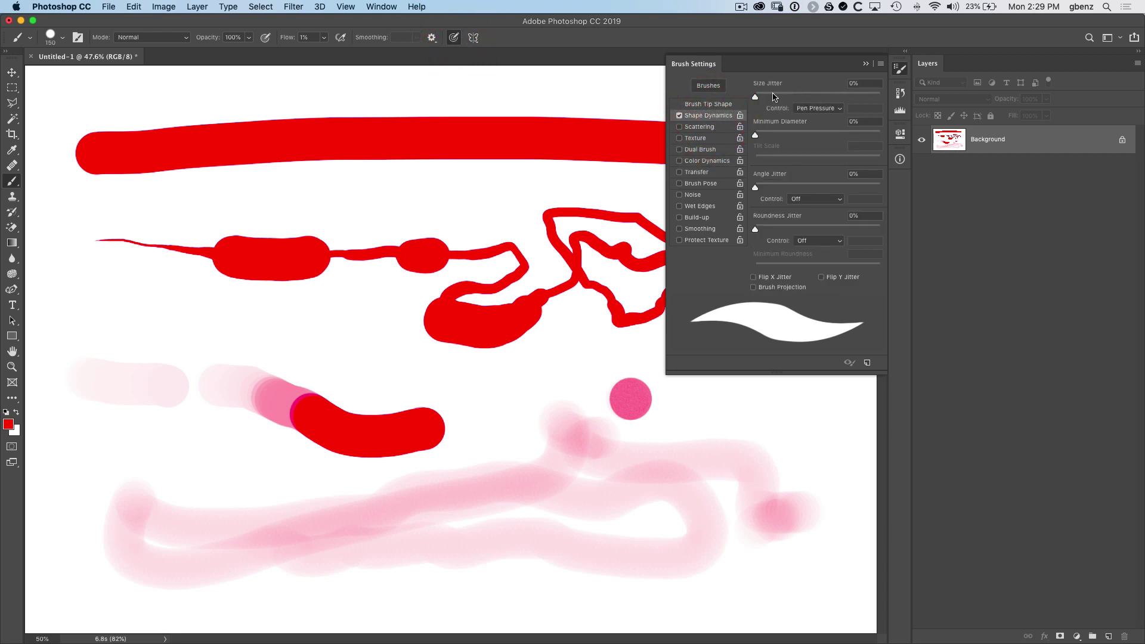
click(454, 38)
click(454, 38)
click(453, 38)
click(454, 38)
- Set flow to 97% and paint tapered red pressure strokes near the top
drag(375, 88, 565, 95)
drag(288, 37, 352, 40)
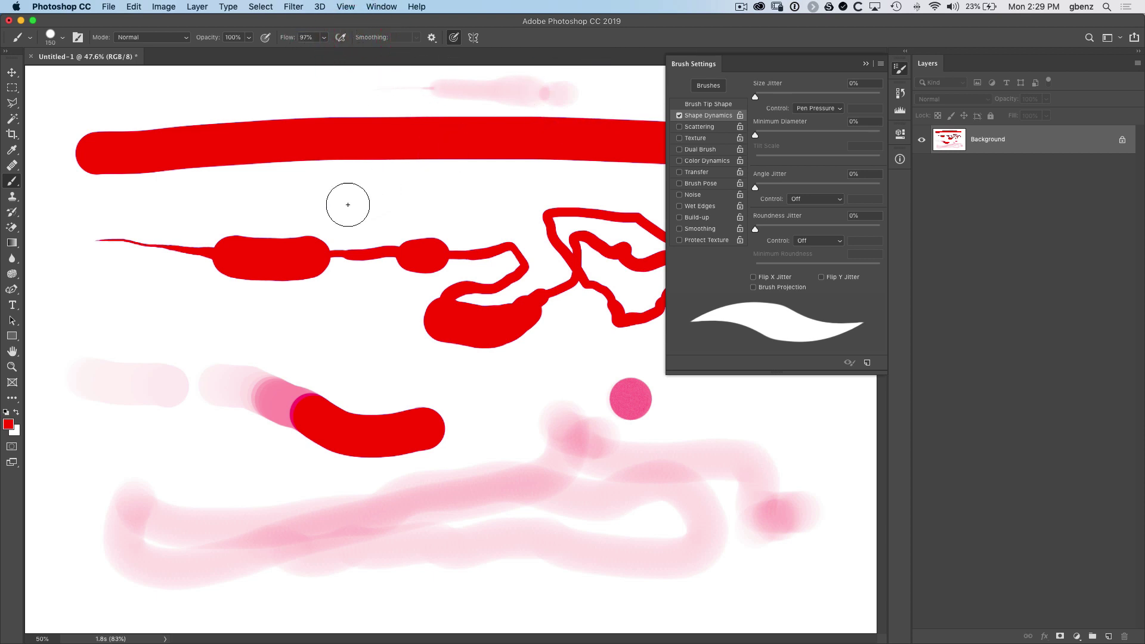
drag(323, 201, 541, 184)
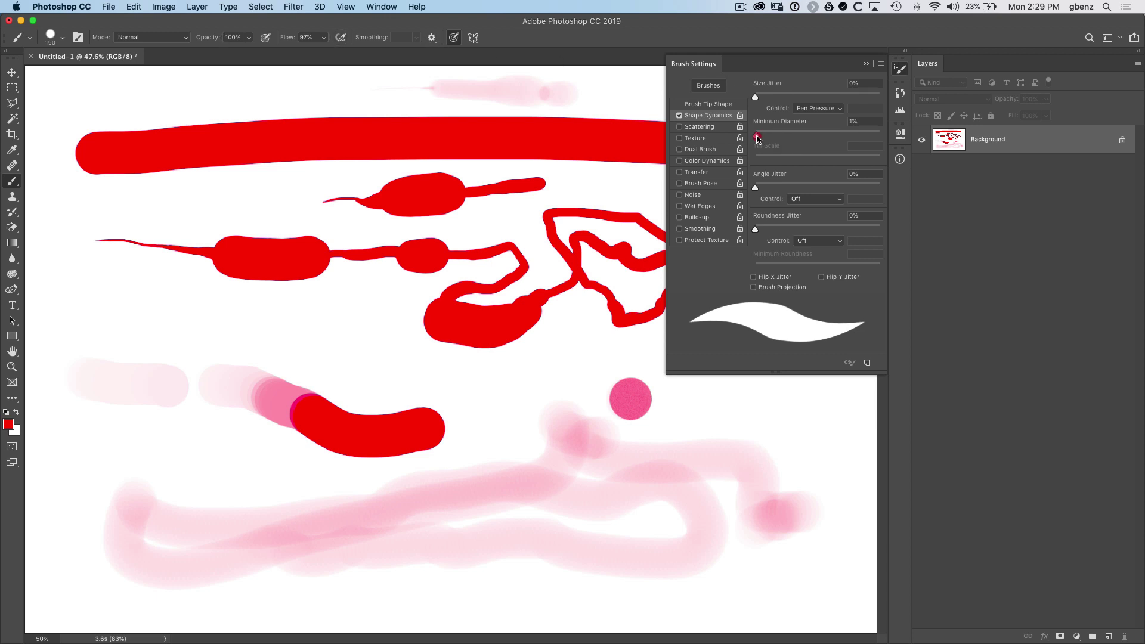
- Paint red strokes with Minimum Diameter at 50% and then lowered, then disable Shape Dynamics
drag(758, 138, 819, 142)
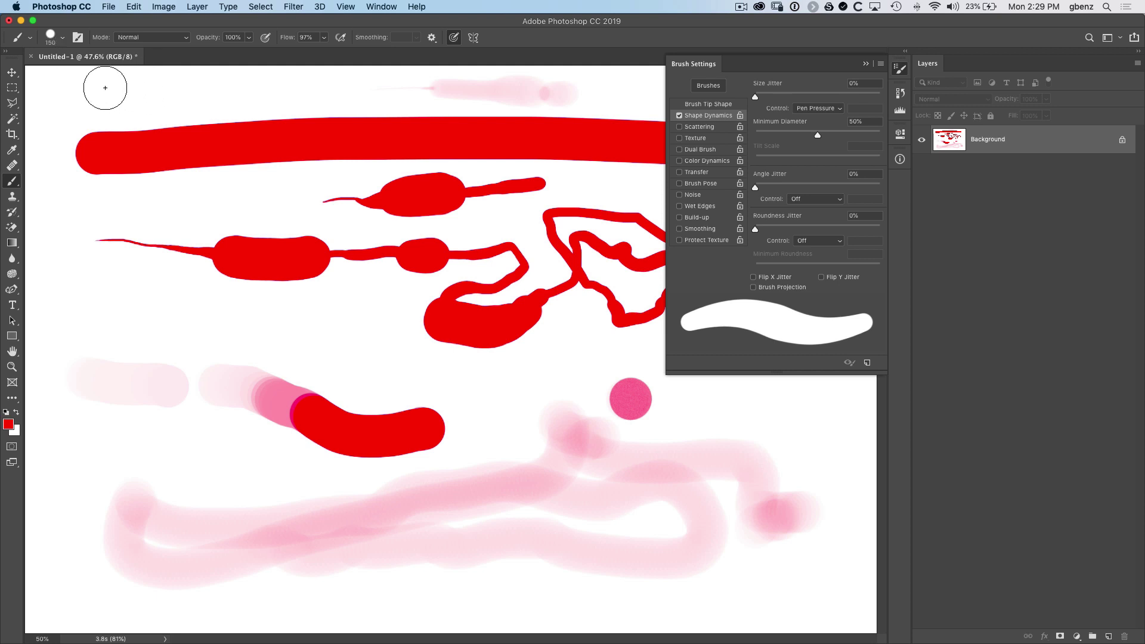
drag(102, 92, 340, 97)
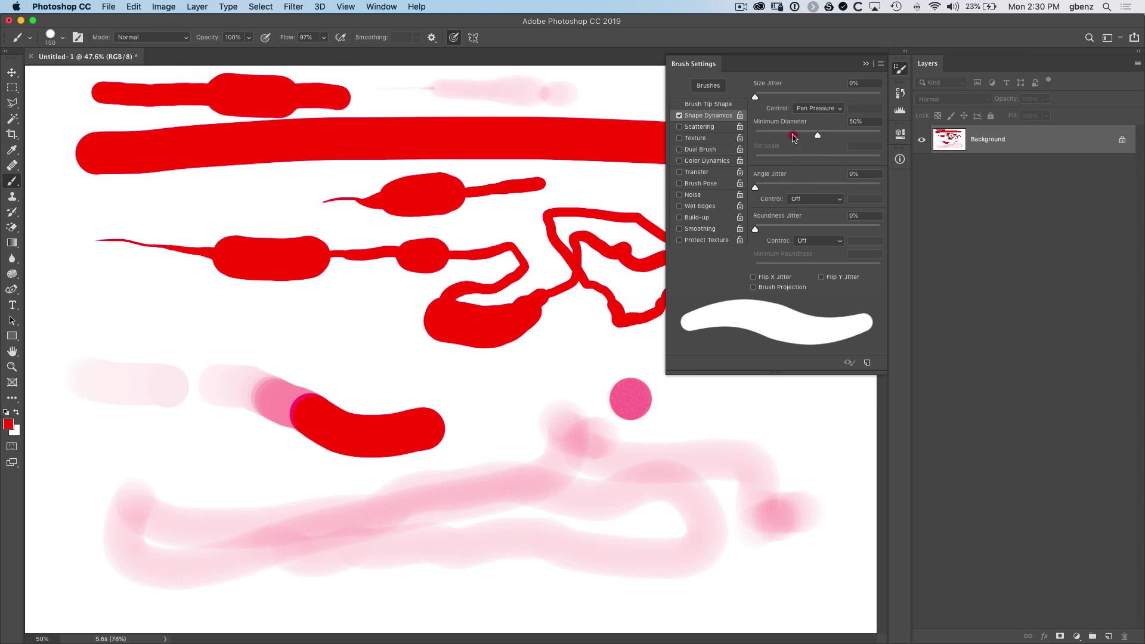
drag(789, 136, 762, 142)
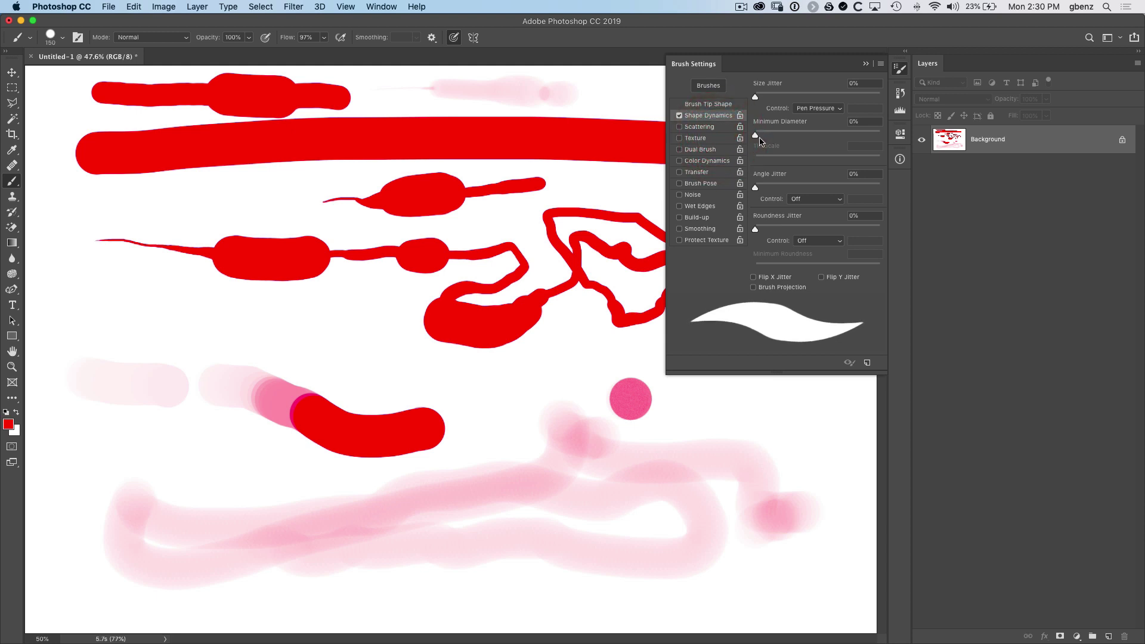
mouse_move(137, 294)
mouse_down()
mouse_move(206, 326)
mouse_move(370, 356)
mouse_up()
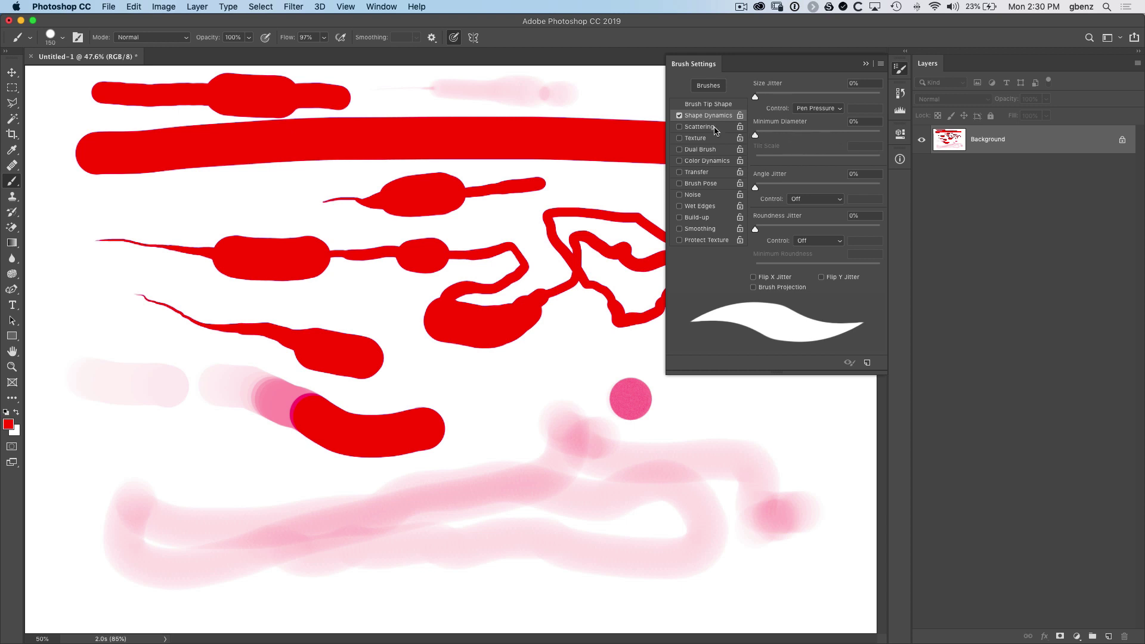
click(679, 115)
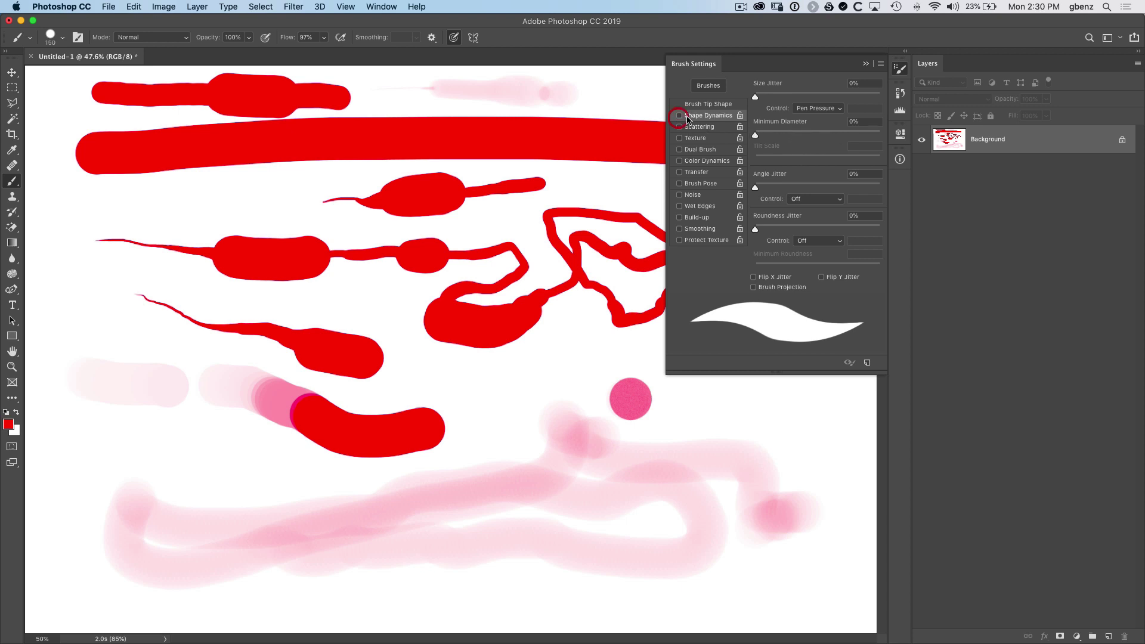
- Close Brush Settings, enable pen pressure for size and opacity, and paint a stroke down the right edge
click(902, 71)
click(453, 38)
click(453, 39)
click(266, 40)
click(266, 39)
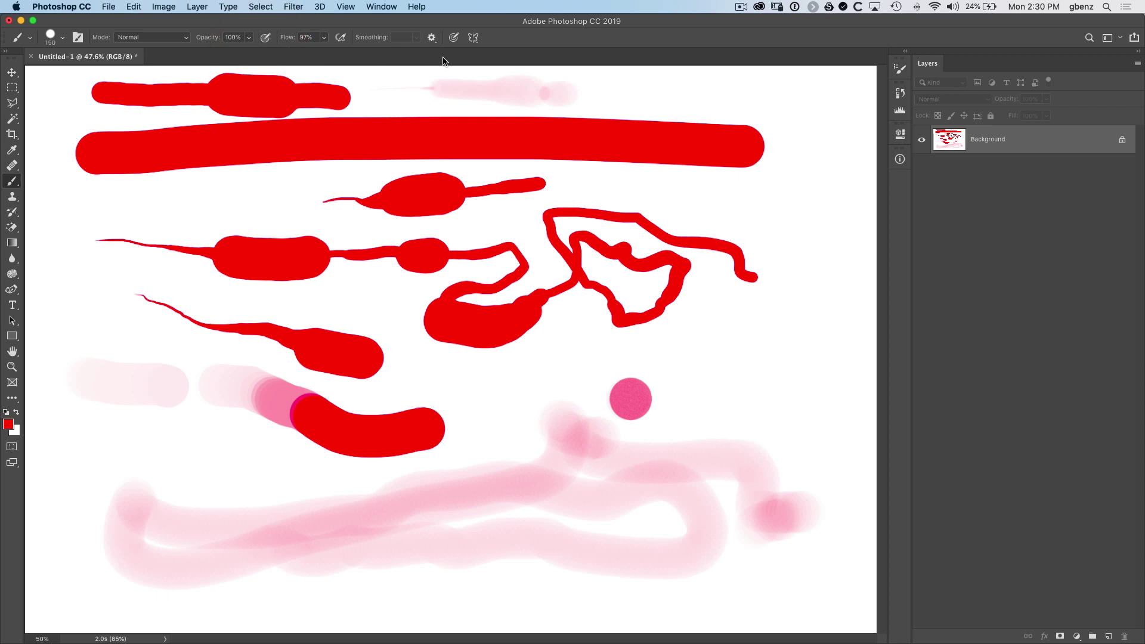
click(454, 37)
click(265, 40)
mouse_move(819, 150)
mouse_down()
mouse_move(829, 291)
mouse_move(810, 328)
mouse_move(757, 355)
mouse_move(792, 395)
mouse_move(831, 404)
mouse_move(835, 335)
mouse_up()
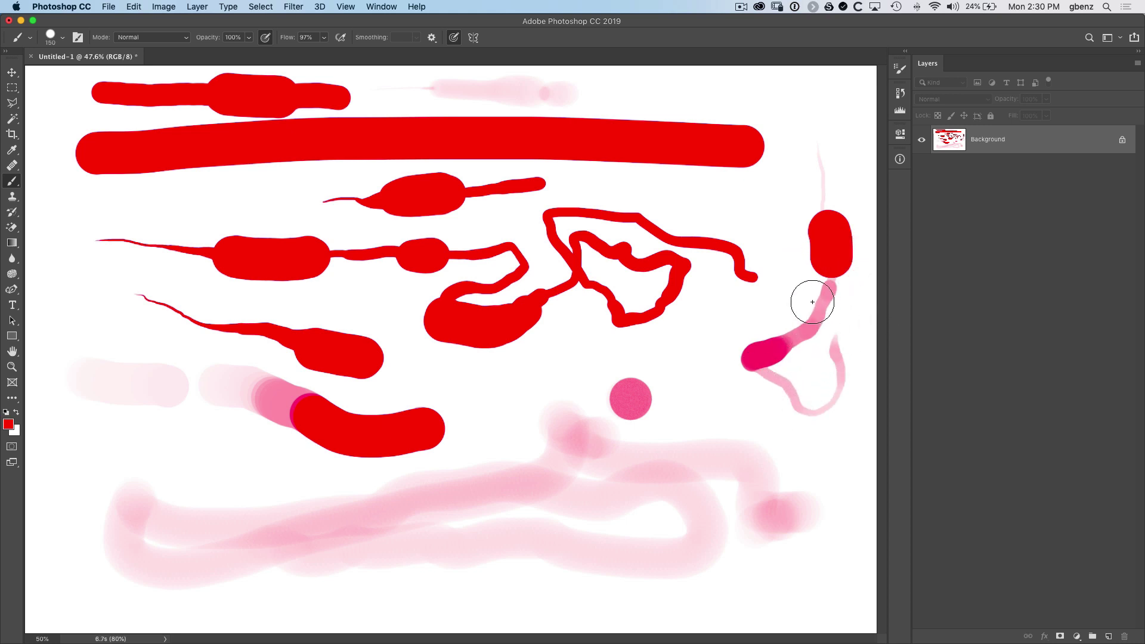